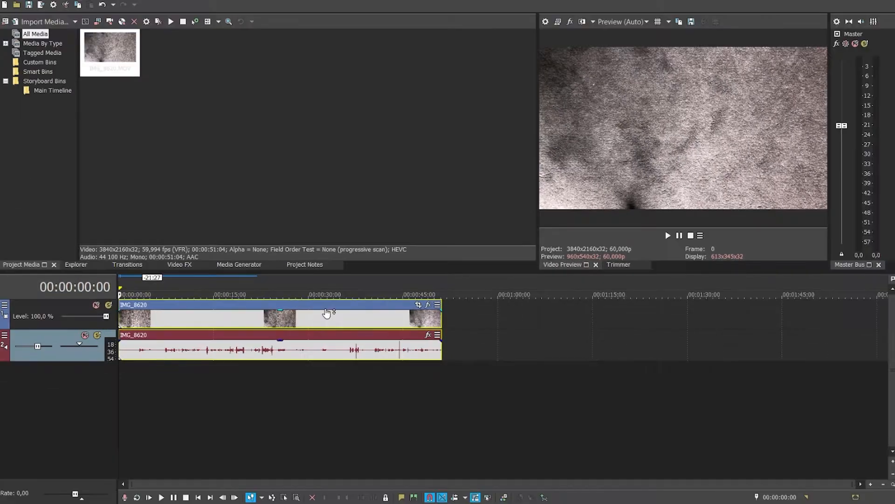
Find where the usable audio starts by playing the IMG_8620 clip and split it at 00:00:07:15.
drag(327, 306, 314, 330)
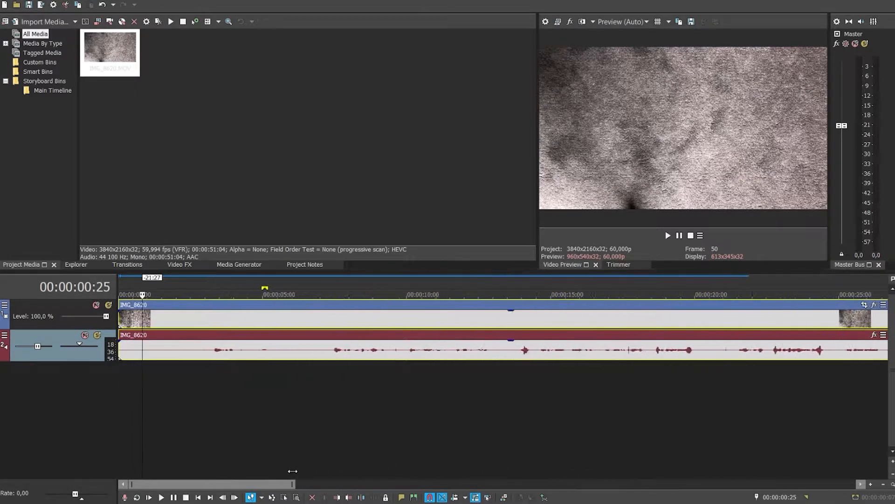
drag(243, 474, 201, 474)
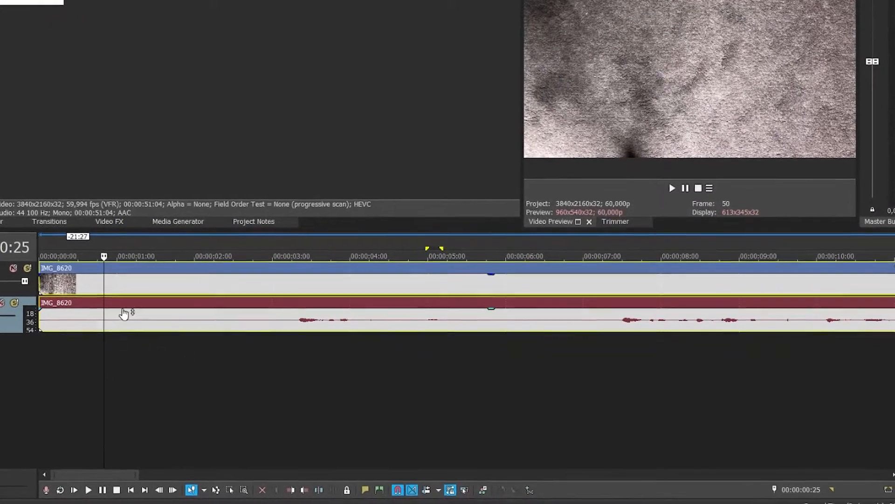
click(287, 257)
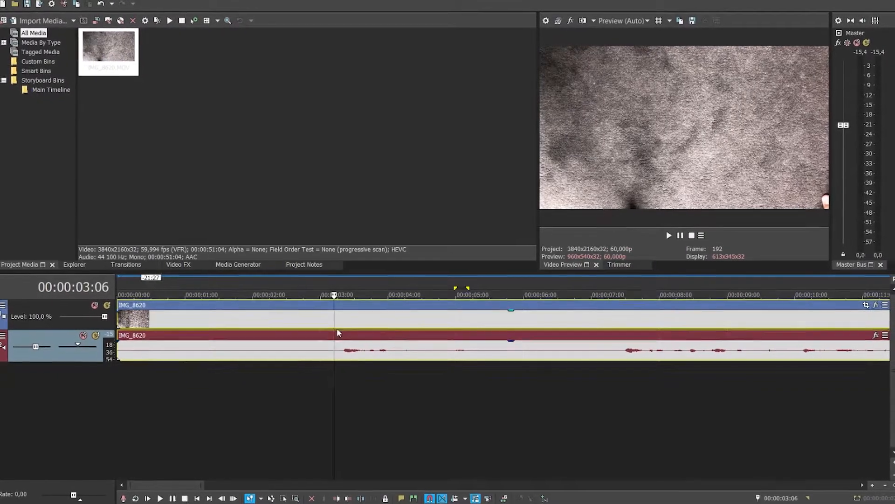
key(space)
key(space)
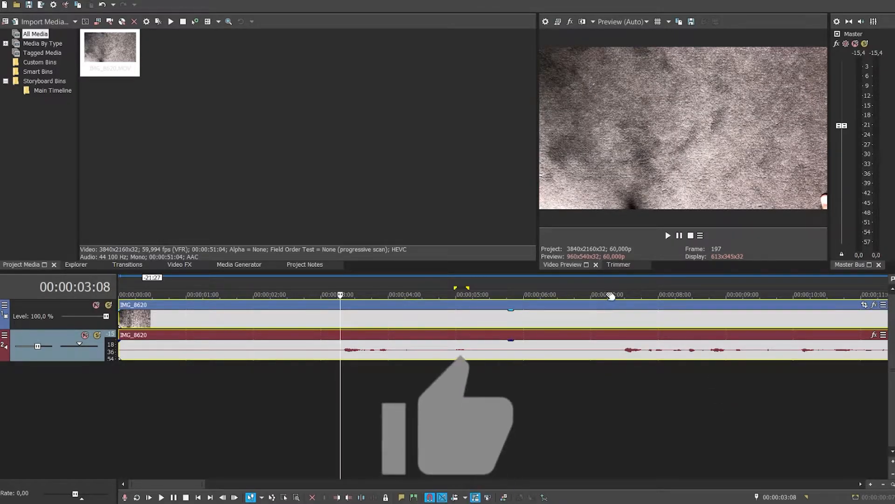
click(611, 292)
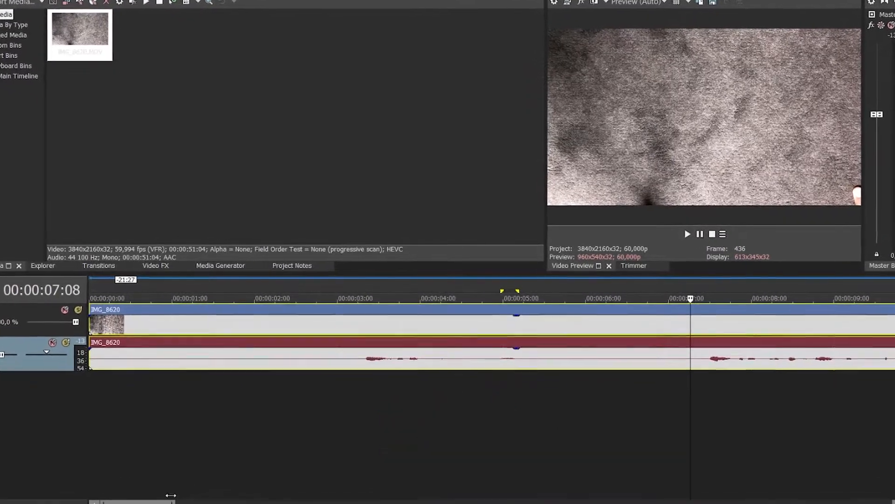
key(space)
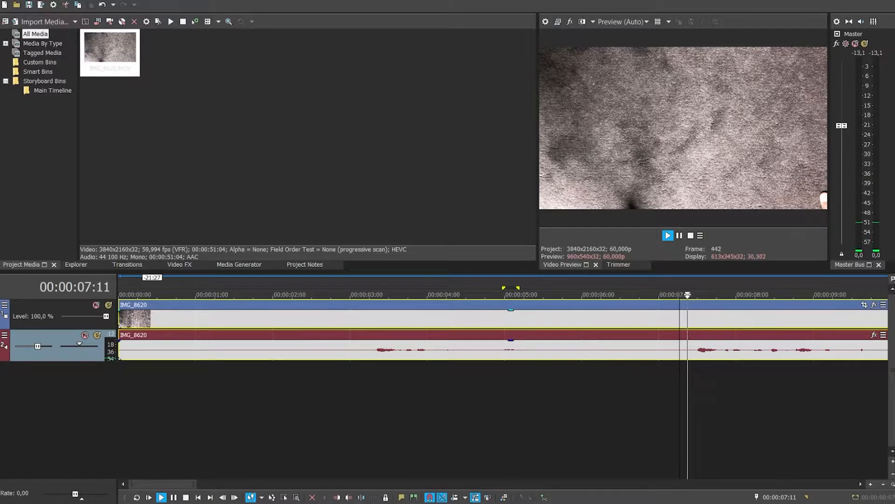
right_click(706, 317)
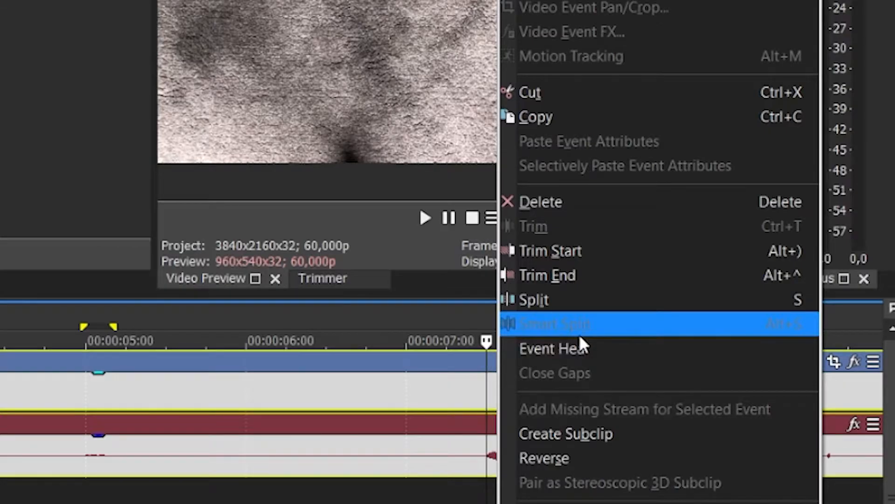
click(573, 300)
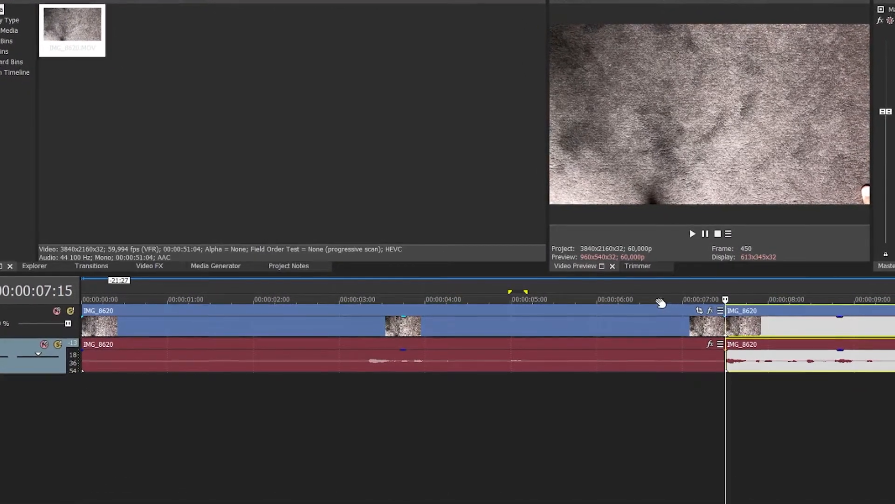
Delete the section before the split and move the remaining clip to the start of the timeline.
click(635, 299)
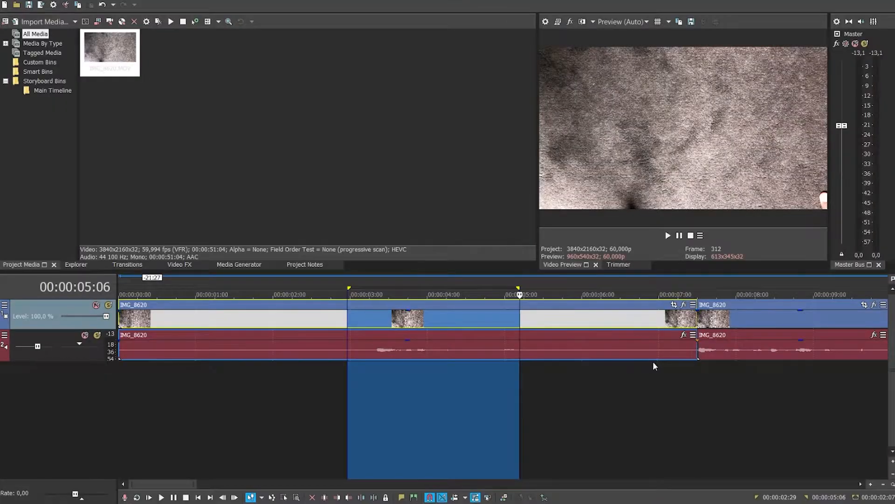
key(ctrl+z)
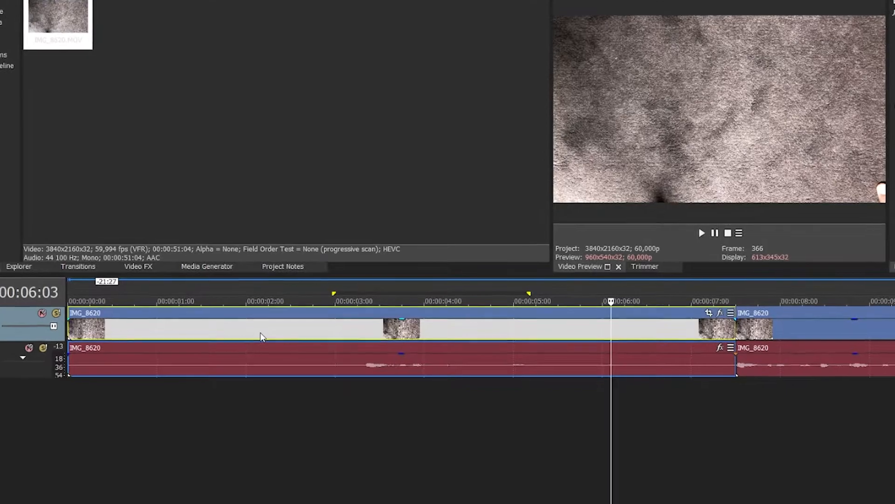
right_click(309, 317)
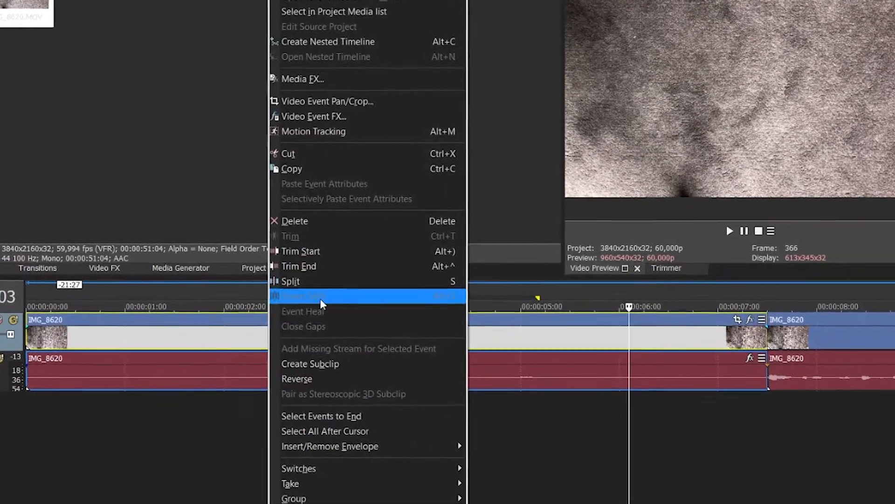
click(295, 220)
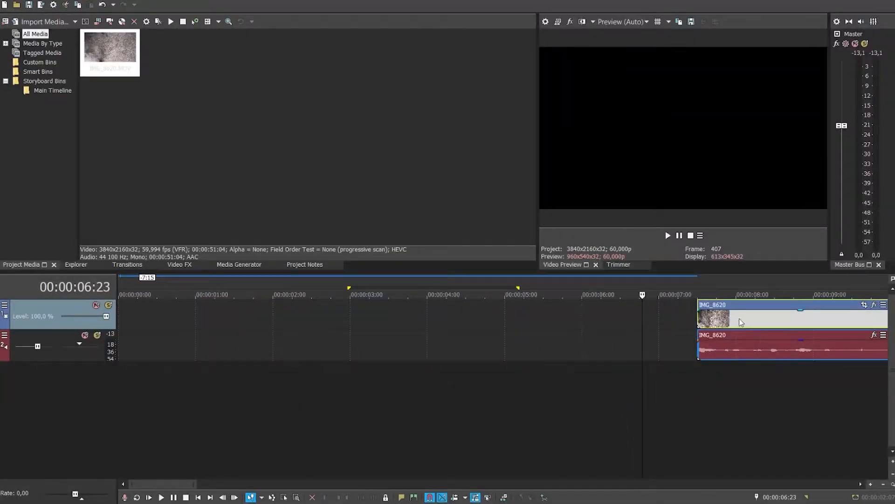
drag(742, 322, 163, 322)
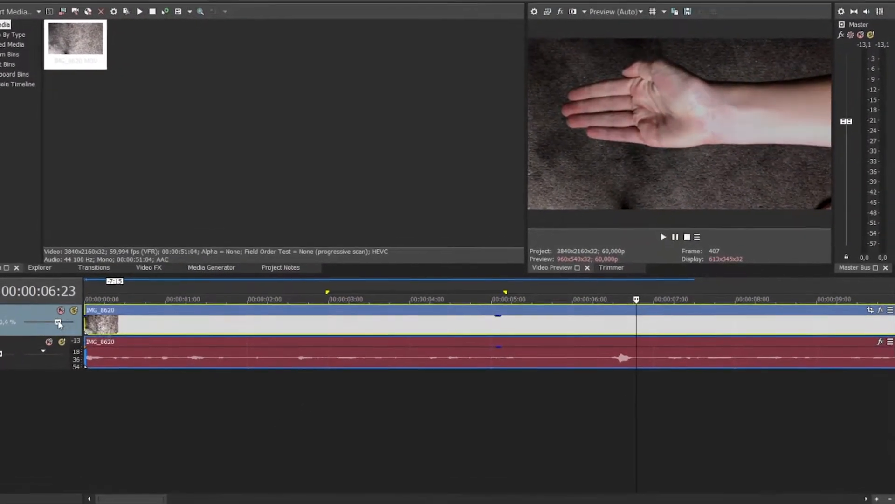
Play the clip from the timeline start and split it at about 1.5 and 1.8 seconds.
key(Home)
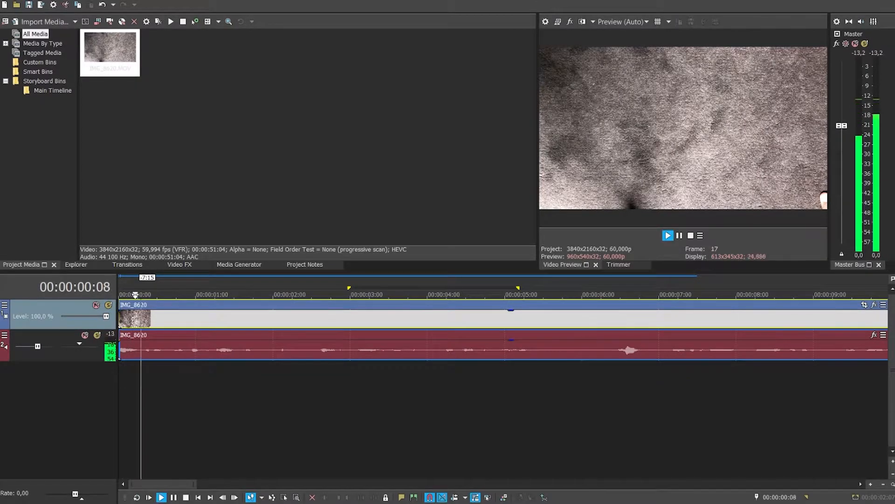
key(Return)
key(s)
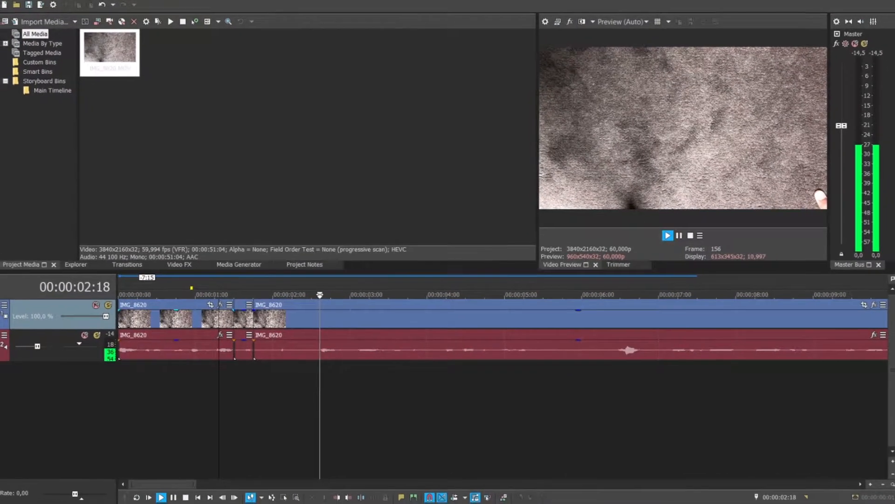
Split the clip at about 00:00:02:18 and delete the short segment just before that cut.
key(Return)
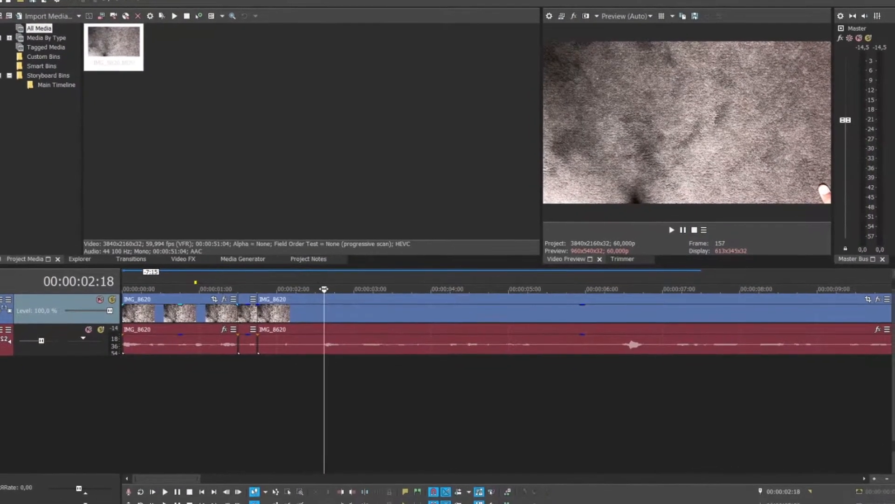
click(282, 310)
right_click(296, 310)
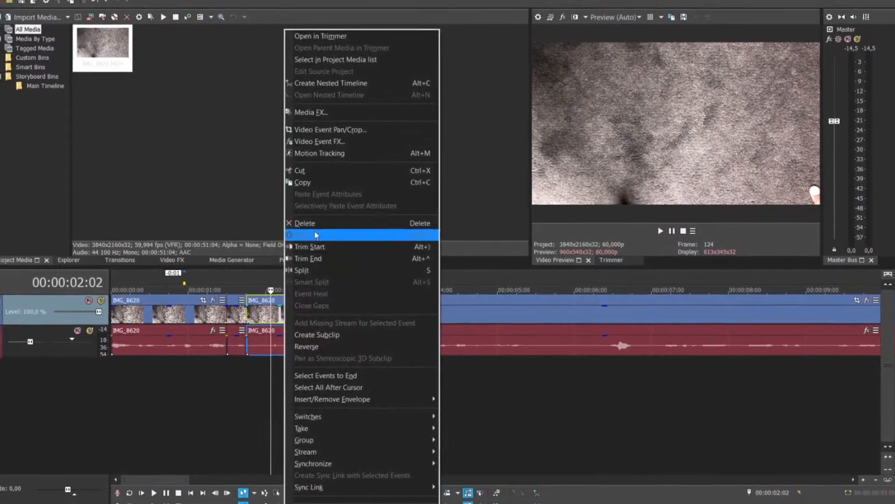
click(315, 235)
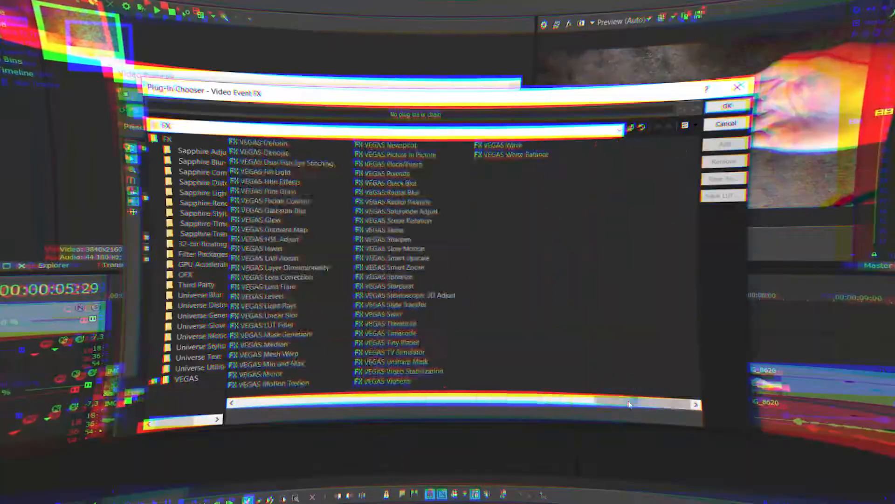
Browse the VEGAS video effects and check the YouTube tutorial on making a progressive zoom in Vegas Pro.
drag(308, 402, 412, 402)
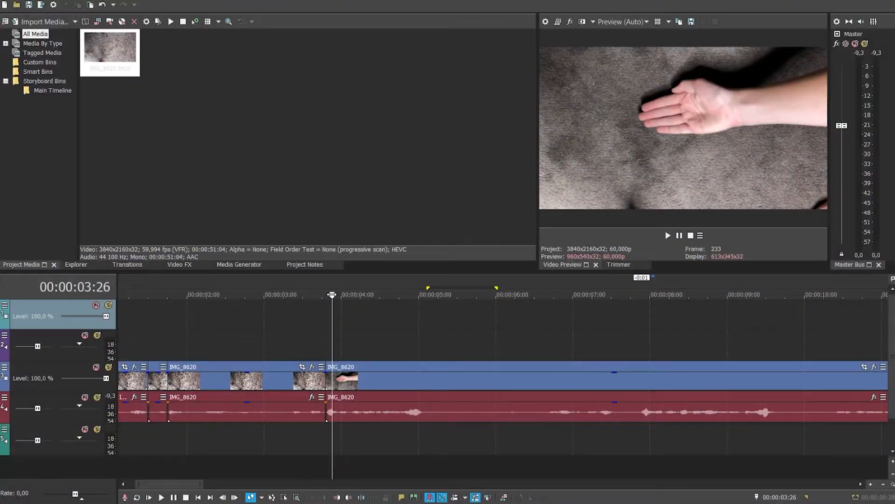
key(alt+Tab)
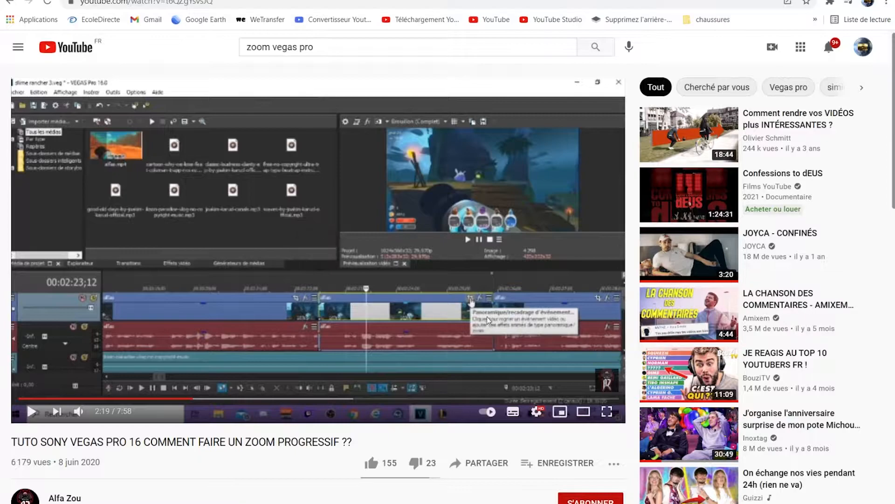
key(alt+Tab)
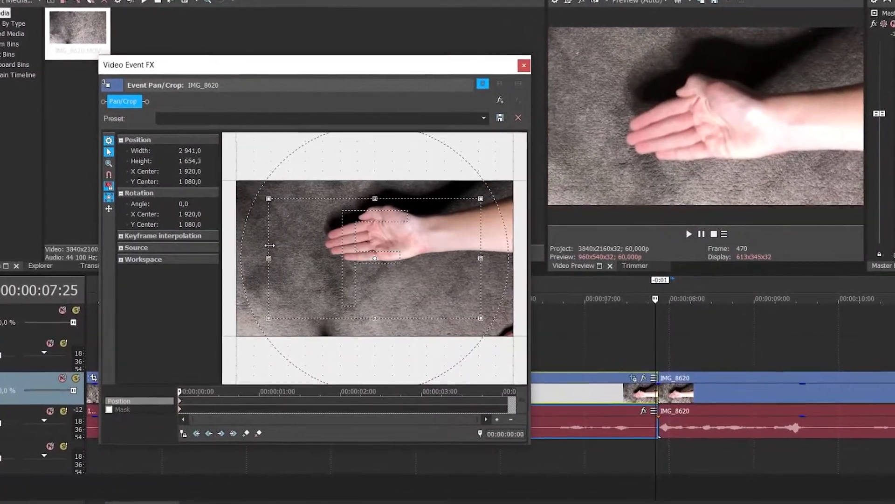
Add a Pan/Crop keyframe at 00:00:03:28 that zooms in on the hand, with a 2541.4 × 1429.5 frame centred at 2126.9, 1137.1.
drag(275, 247, 277, 247)
key(ctrl+z)
drag(180, 397, 235, 397)
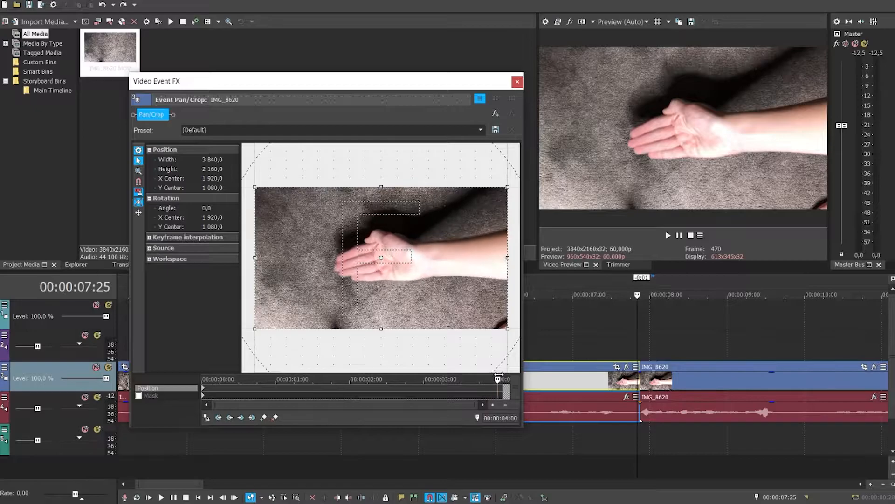
drag(254, 258, 284, 257)
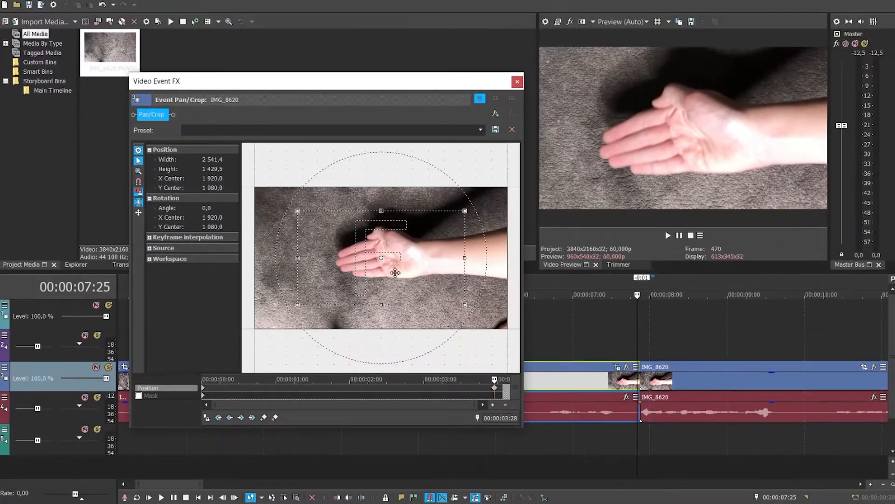
drag(426, 289, 429, 288)
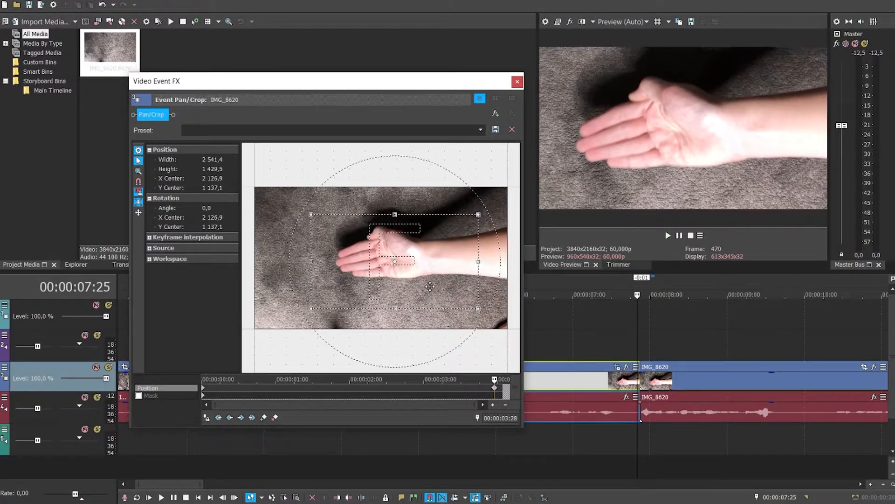
click(517, 82)
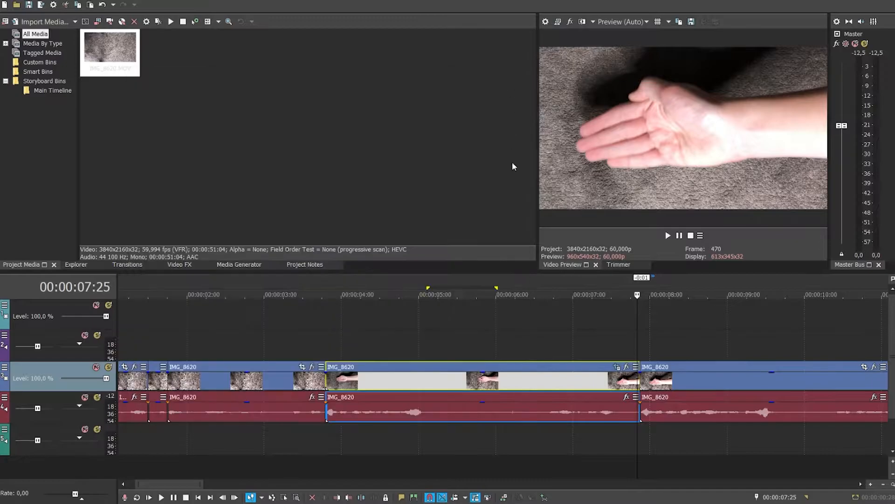
Play the timeline from about 00:00:02:22 to preview the progressive zoom on the hand.
click(244, 294)
key(space)
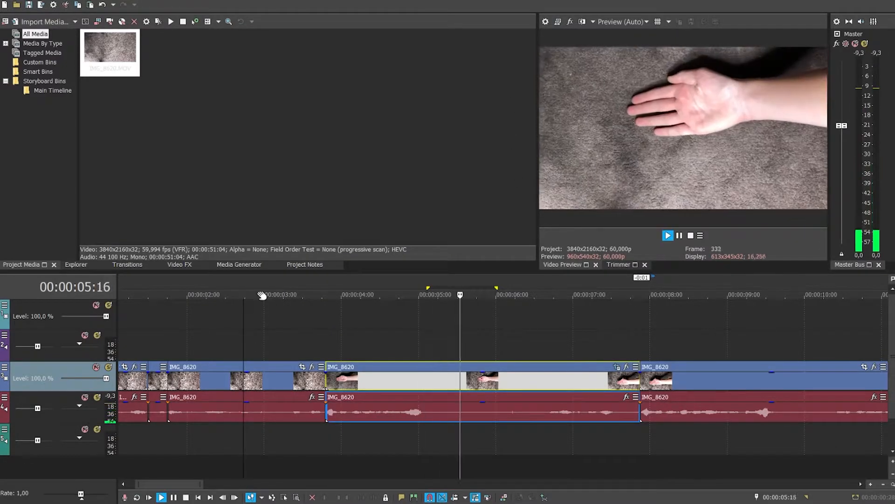
key(space)
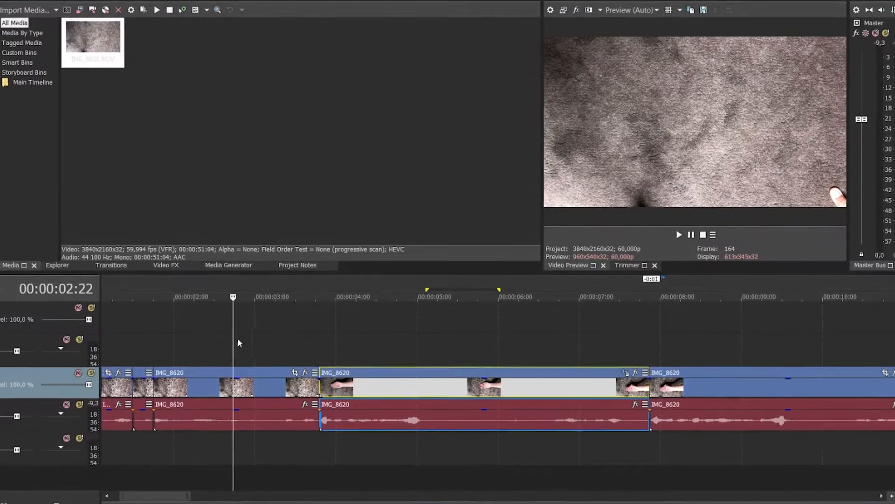
key(space)
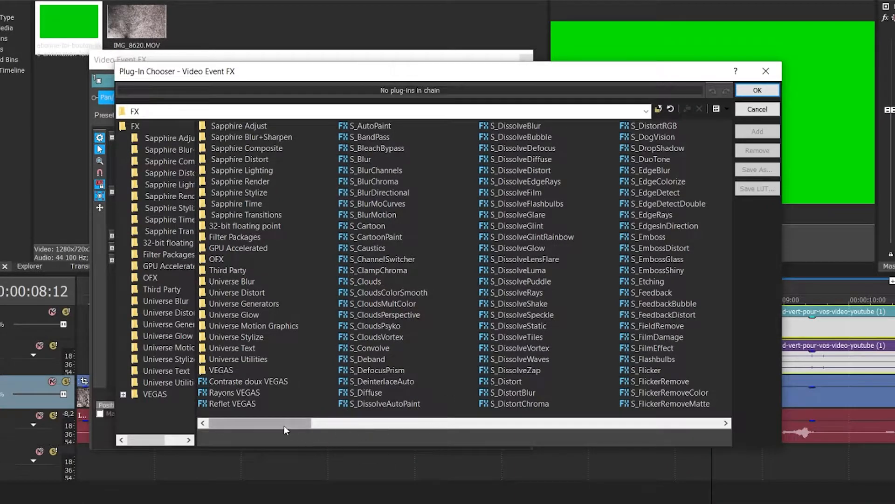
Following the YouTube green-screen tutorial, apply VEGAS Chroma Keyer to the subscribe-button clip and key out its green background.
drag(284, 426, 304, 422)
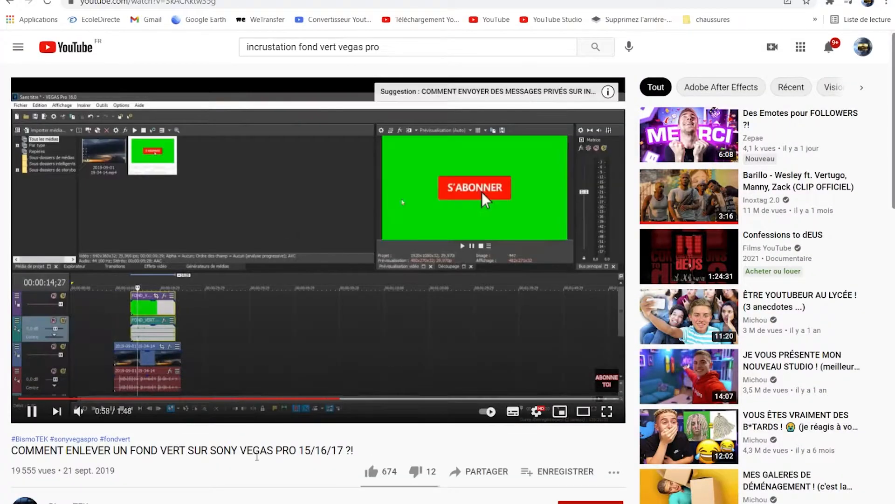
key(space)
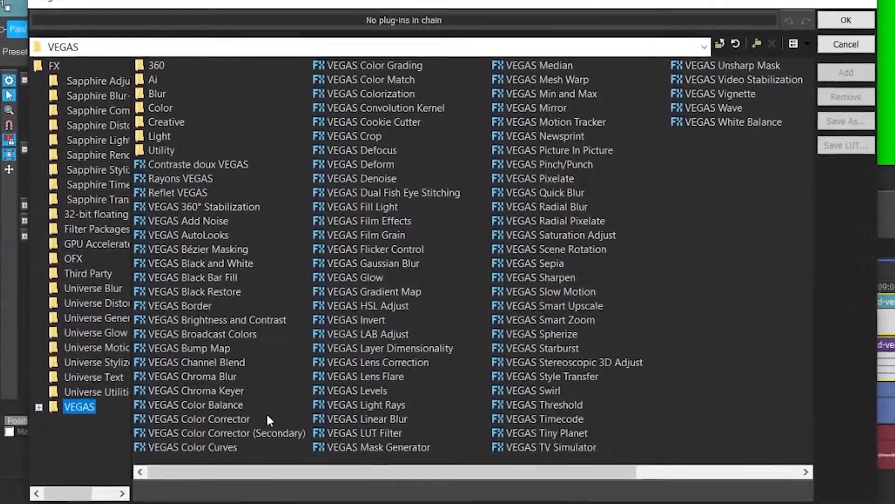
click(245, 388)
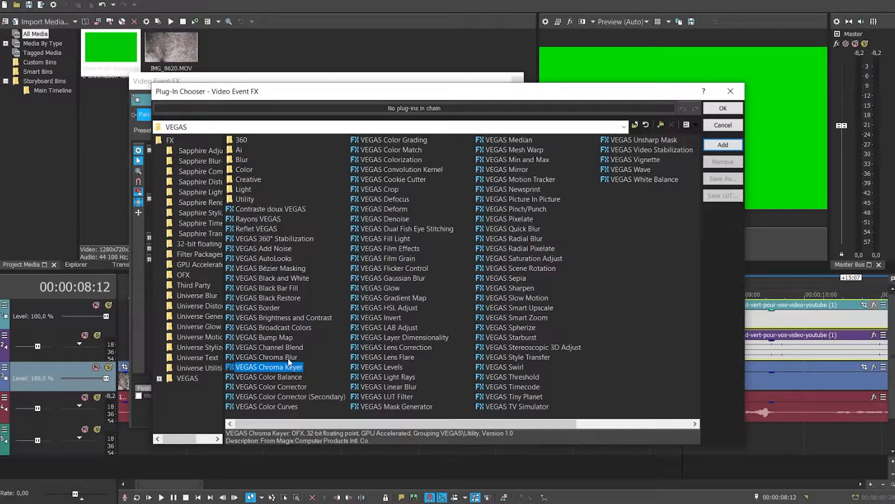
key(Return)
click(227, 164)
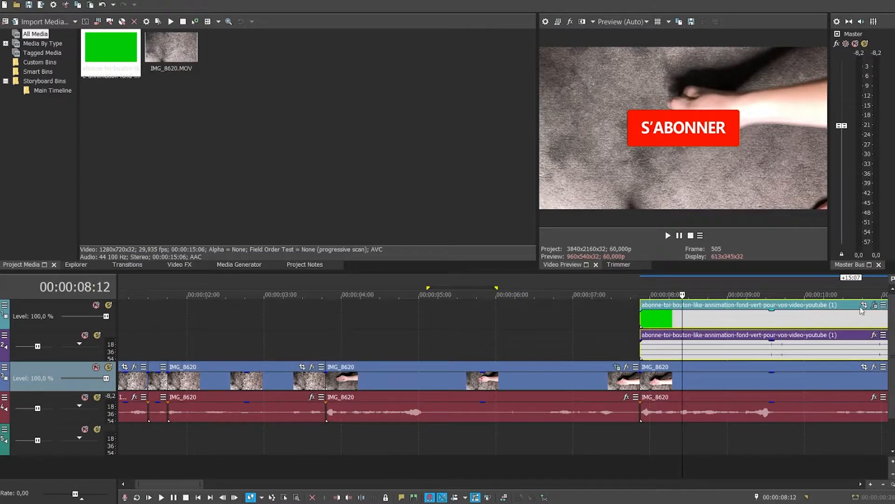
Shrink the S'ABONNER overlay and move it below the hand, with a 1451.4 × 816.4 Pan/Crop frame centred at 634.3, 98.3.
click(864, 306)
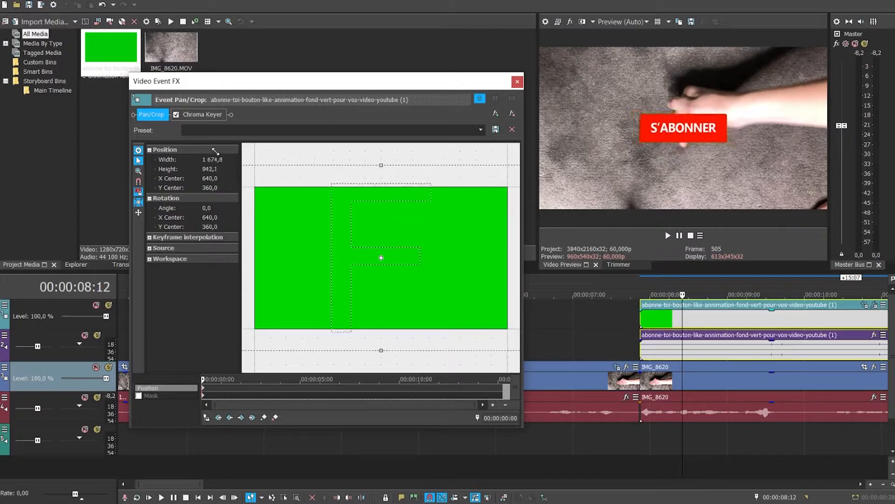
scroll(358, 341, down, 4)
drag(356, 330, 406, 225)
scroll(407, 225, up, 3)
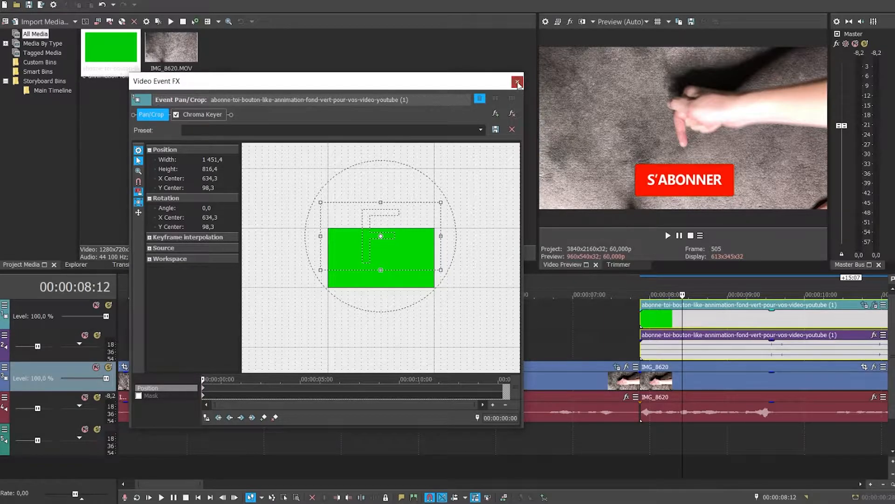
click(517, 82)
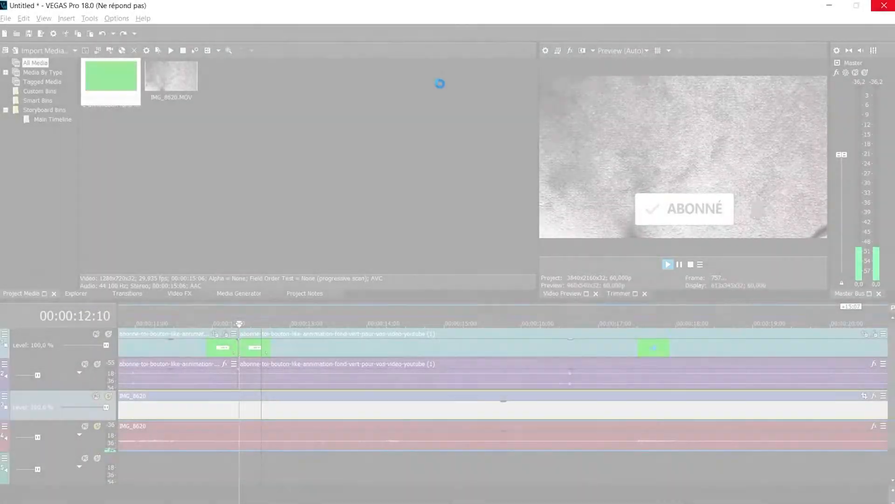
Force-quit the unresponsive VEGAS Pro through Task Manager, relaunch it and restore the autosaved project.
right_click(683, 501)
click(770, 497)
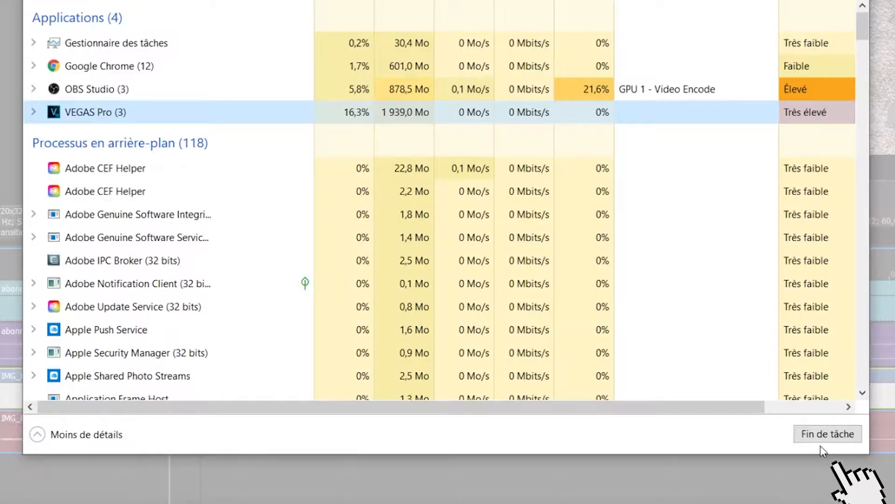
click(835, 487)
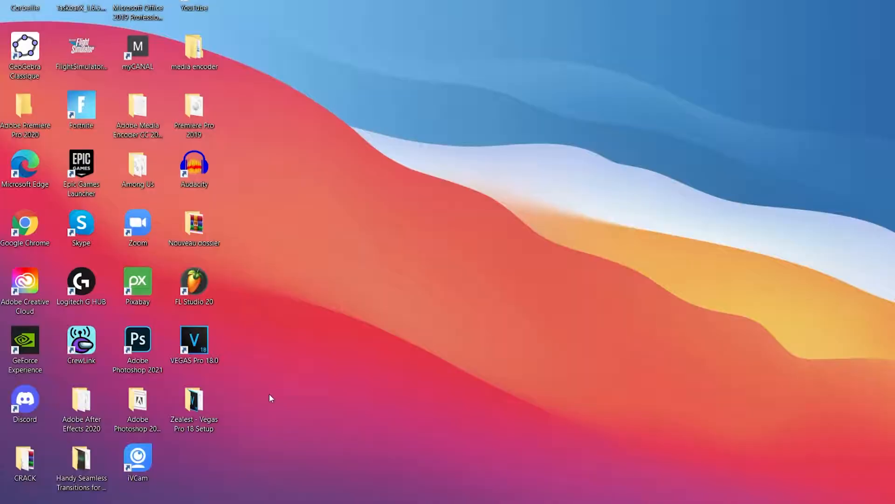
double_click(219, 356)
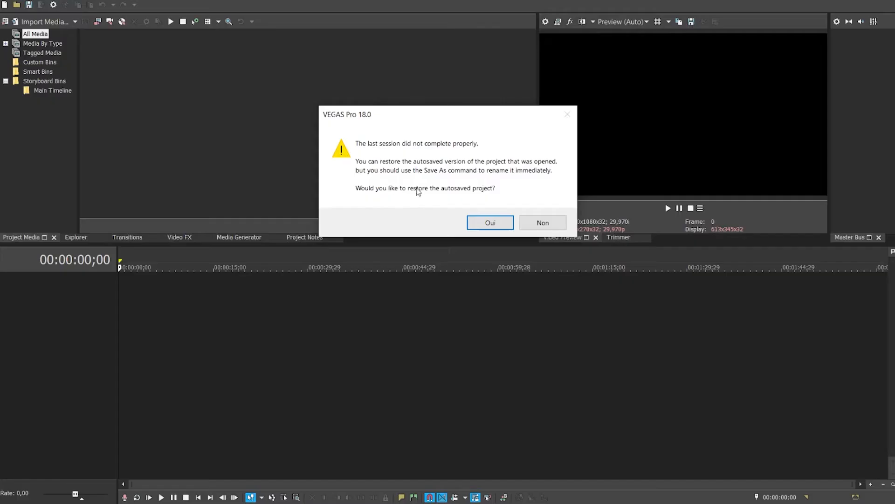
click(477, 223)
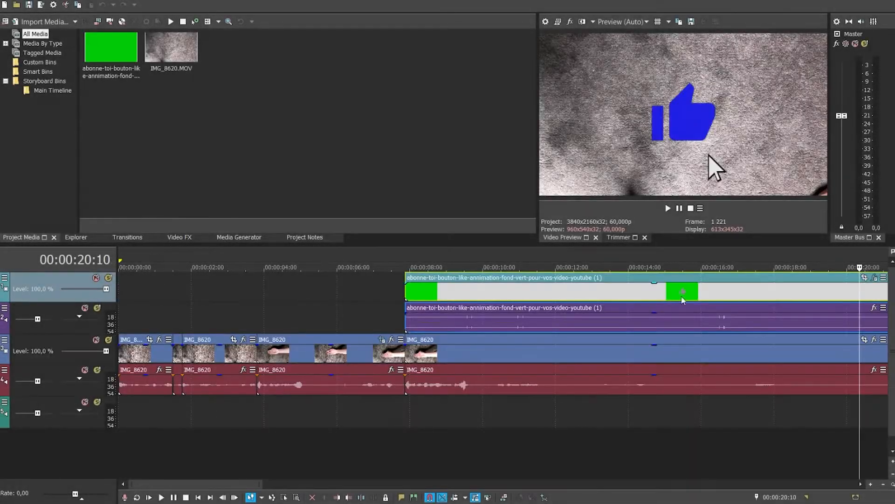
Check the restored subscribe-button overlay in playback and resize it again through its Pan/Crop frame.
key(space)
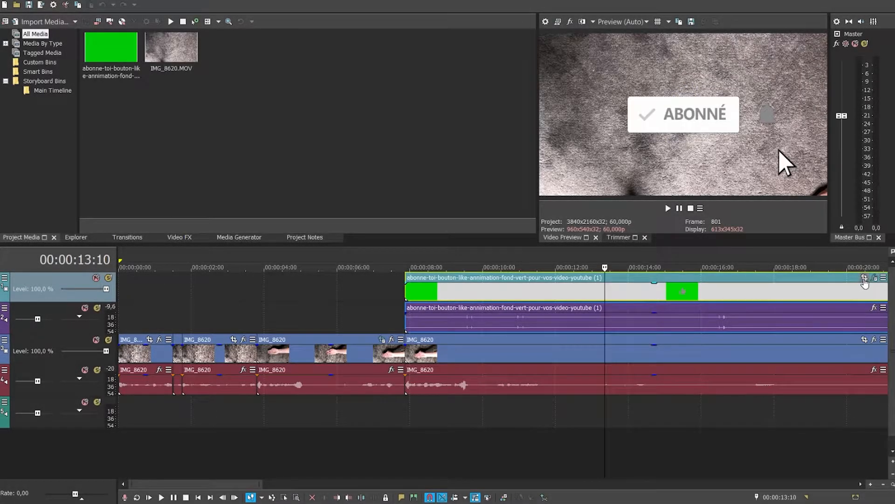
click(865, 279)
drag(255, 257, 400, 181)
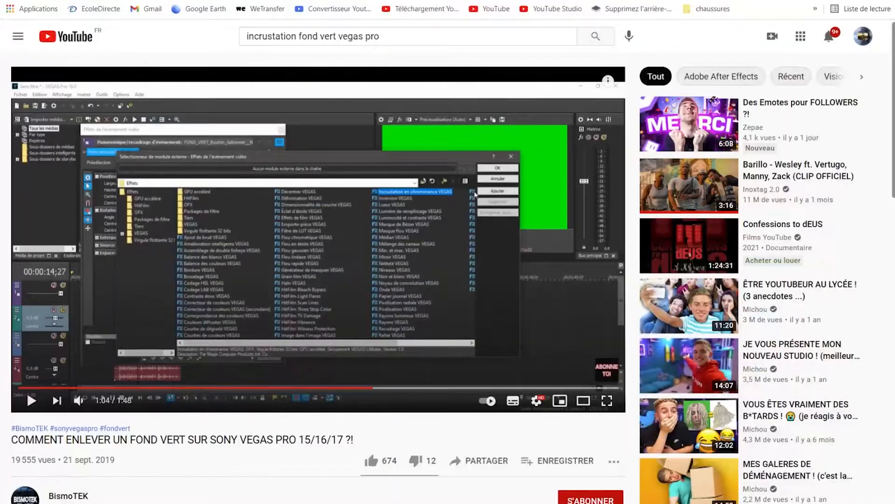
Look up a "flou" tutorial on YouTube, then enable the Pan/Crop mask on the short IMG_8620 clip and apply VEGAS Gaussian Blur.
drag(339, 36, 247, 36)
text(flou)
key(Return)
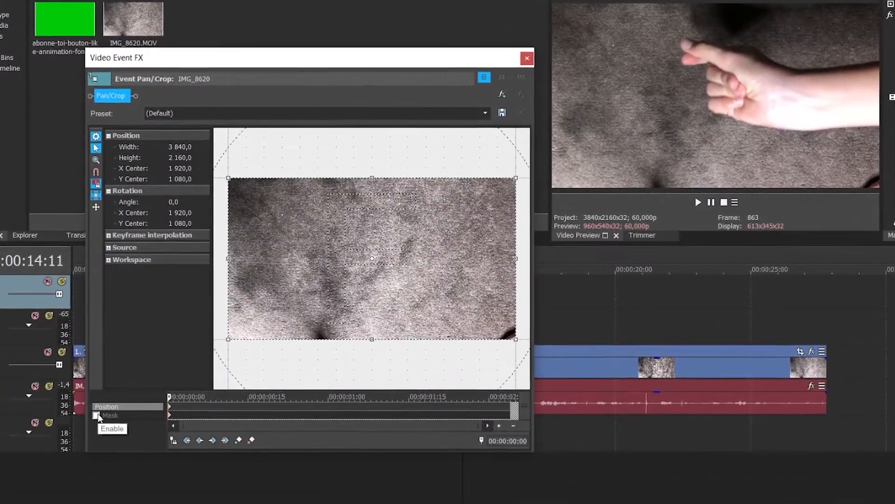
click(102, 412)
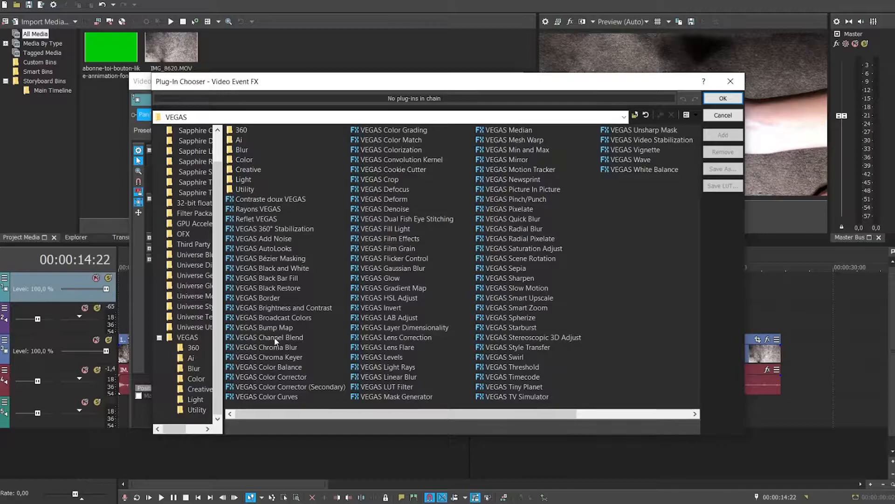
double_click(408, 270)
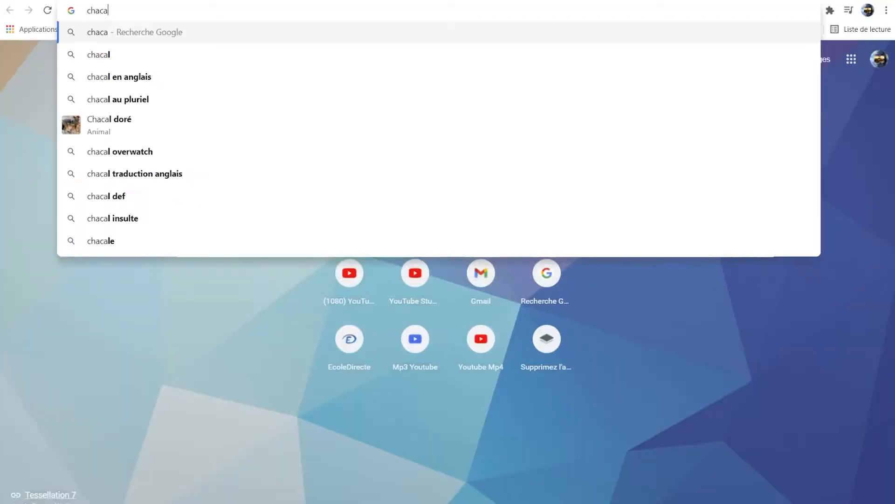
Search Google in Chrome for "chacal png" and open a jackal picture from the results.
text(l p)
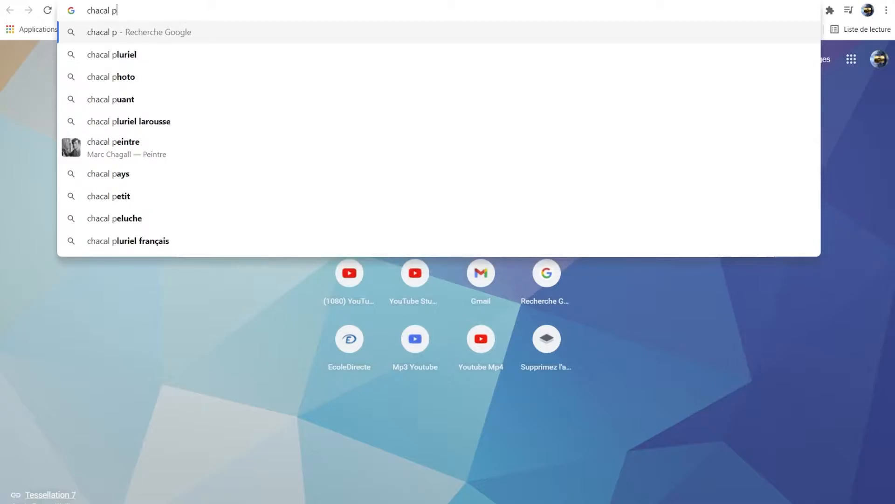
text(ng)
key(Return)
click(90, 130)
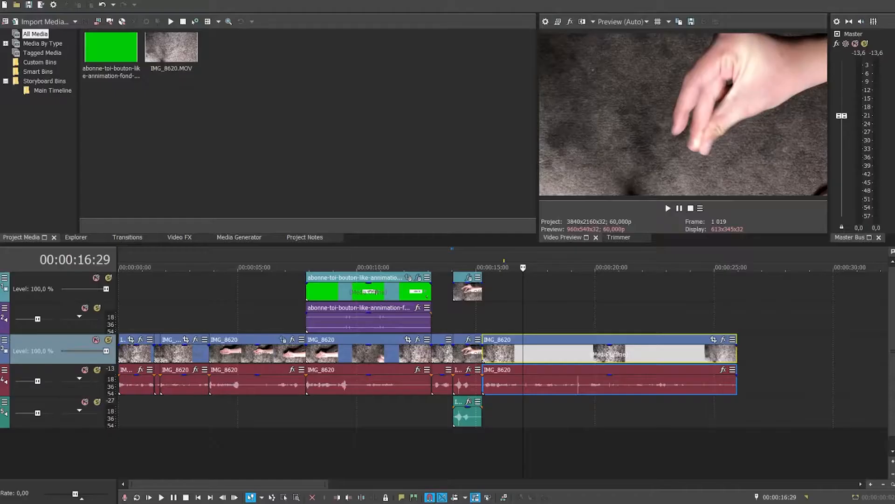
Place the jackal_PNG3 image over the last IMG_8620 clip and shrink it with a 4212.3 × 2551.2 Pan/Crop frame centred at 1453.9, 857.5.
drag(653, 467, 524, 321)
click(622, 289)
click(619, 277)
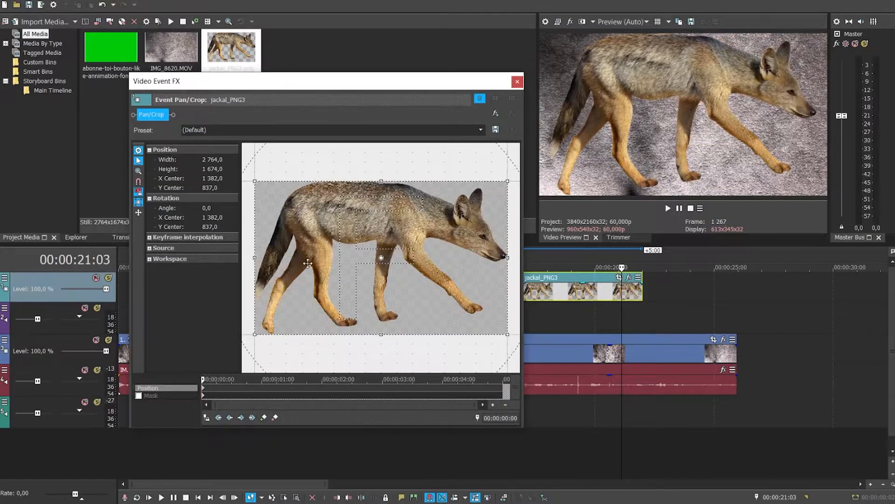
drag(254, 259, 352, 243)
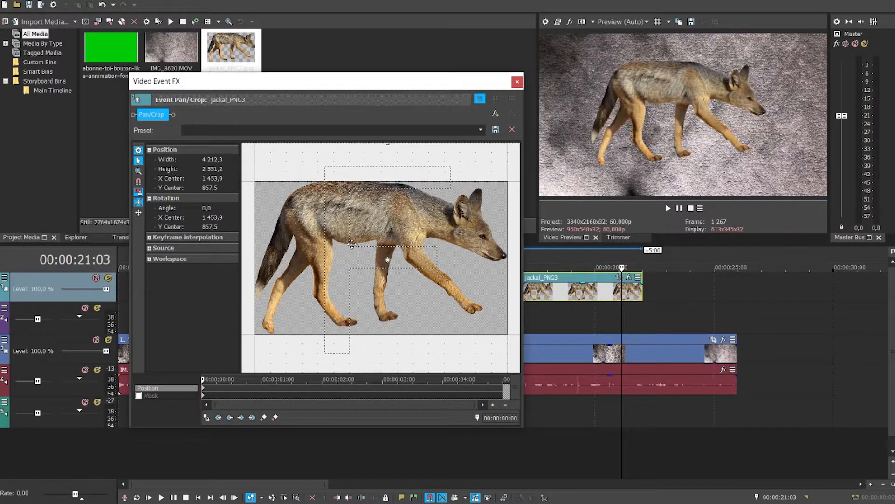
click(519, 84)
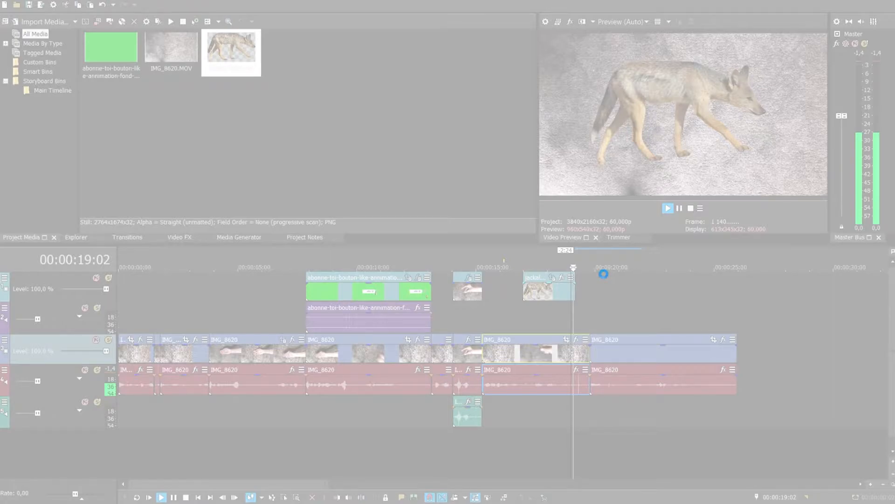
End the frozen VEGAS Pro task once more and reopen the program with the recovered project.
key(ctrl+shift+Escape)
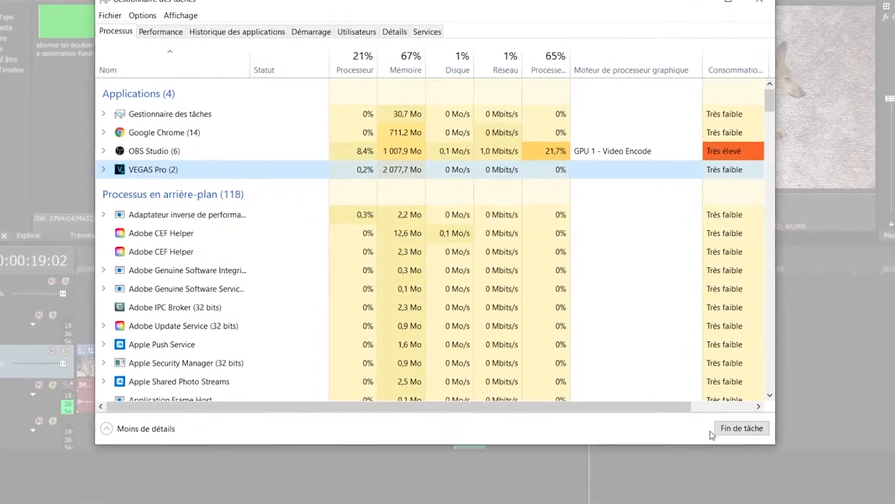
double_click(124, 367)
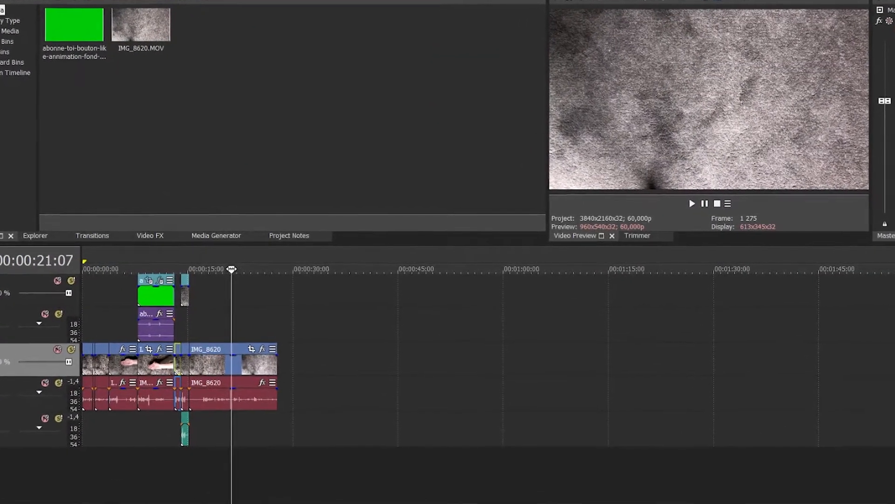
Split the last IMG_8620 clip at 00:00:21:03, delete the piece before the cut and move the remaining piece back to close the gap.
click(232, 366)
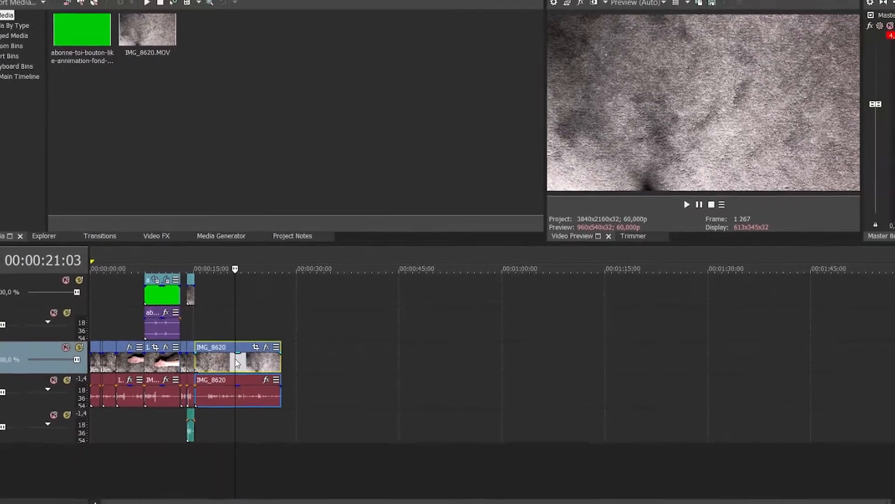
key(s)
click(217, 367)
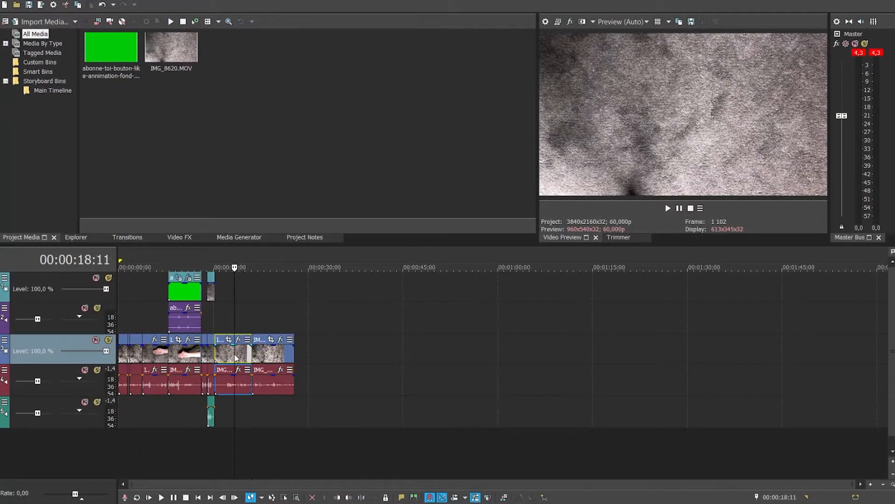
right_click(236, 358)
click(261, 227)
drag(269, 365, 243, 357)
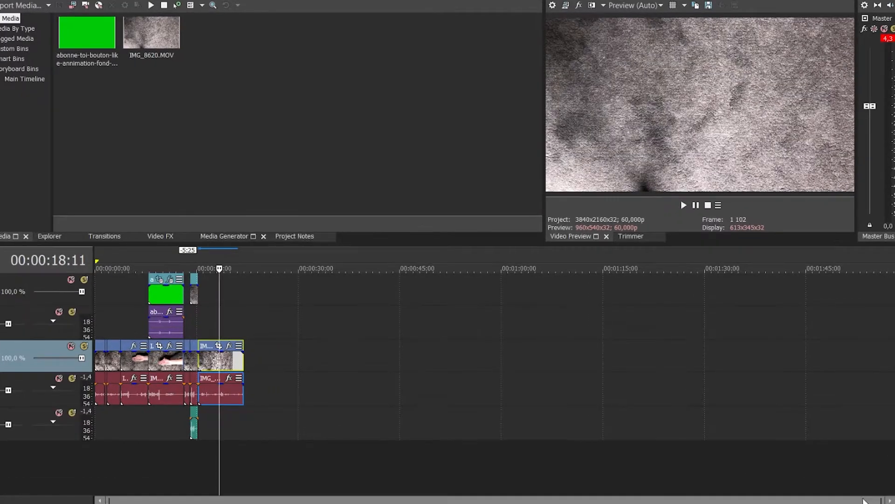
Play the final IMG_8620 section from 00:00:16:21 and open the Pan/Crop settings of its longer clip.
drag(855, 483, 301, 498)
click(560, 269)
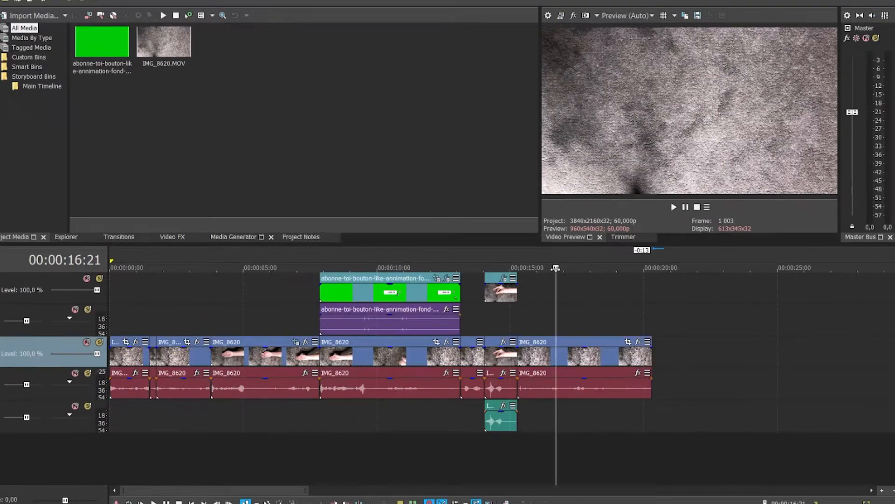
key(space)
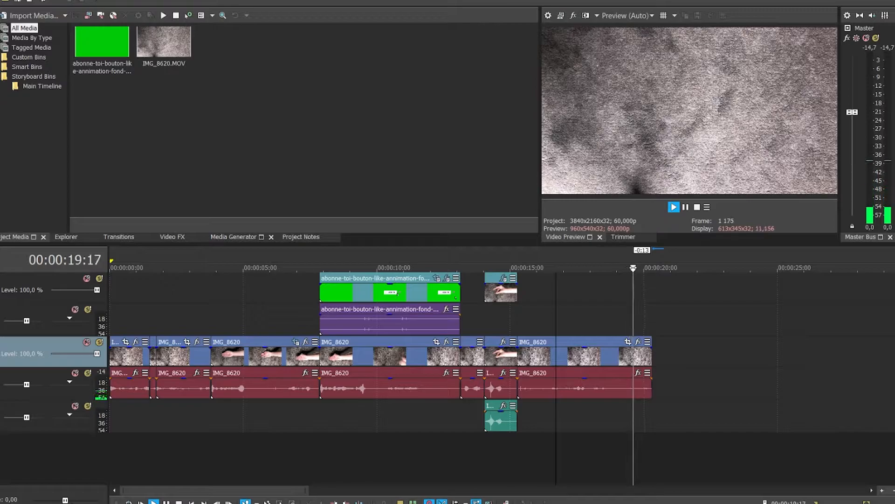
key(space)
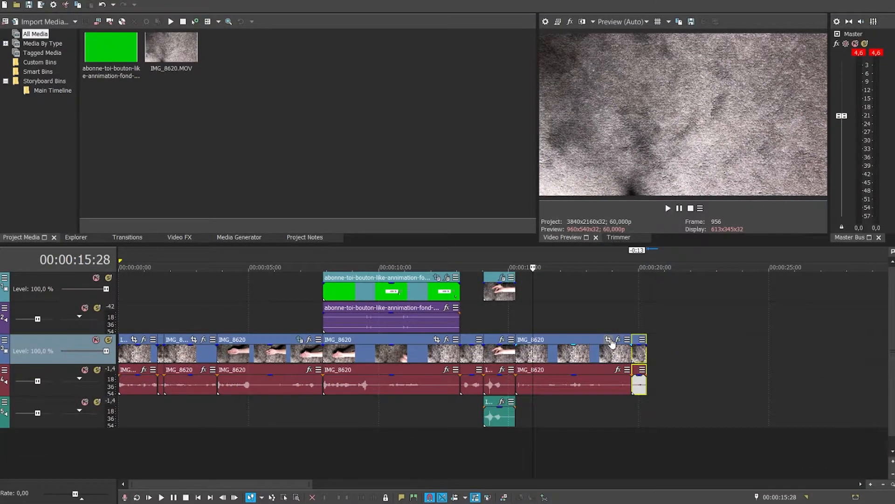
click(609, 340)
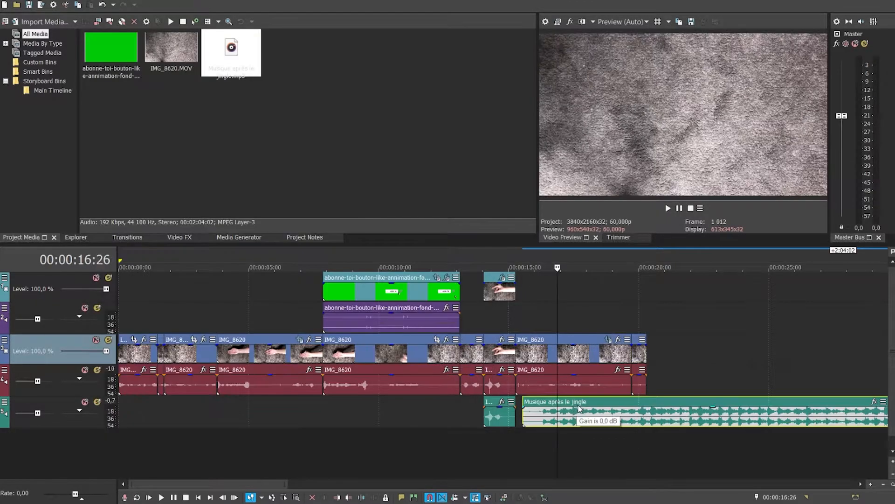
Lower the gain of the "Musique après le jingle" audio event and play it back to check the level.
drag(582, 411, 580, 424)
key(space)
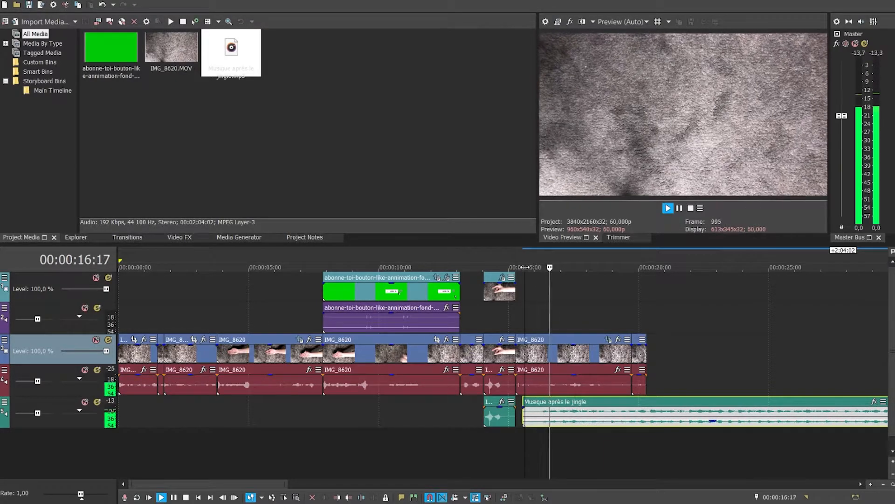
key(space)
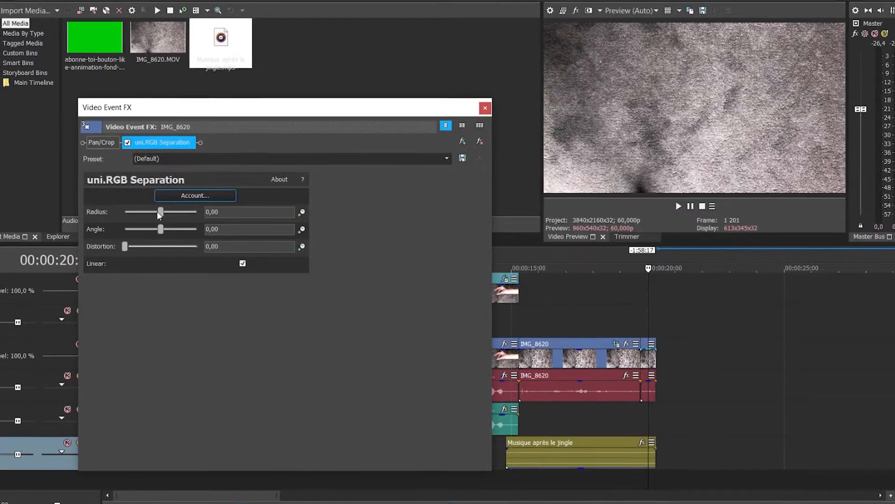
Set the uni.RGB Separation effect on the short final IMG_8620 clip to radius -23.81 and distortion 56.46.
mouse_move(157, 211)
mouse_down()
mouse_move(169, 211)
mouse_move(151, 212)
mouse_up()
drag(97, 246, 146, 246)
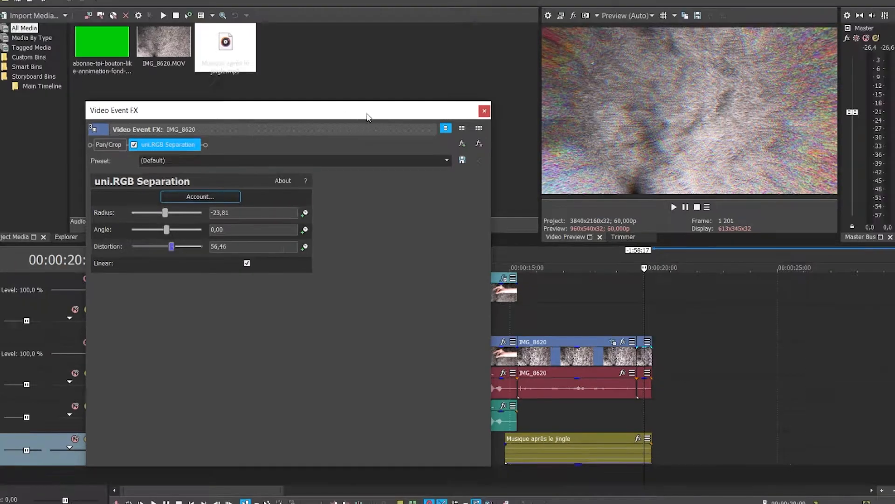
click(462, 143)
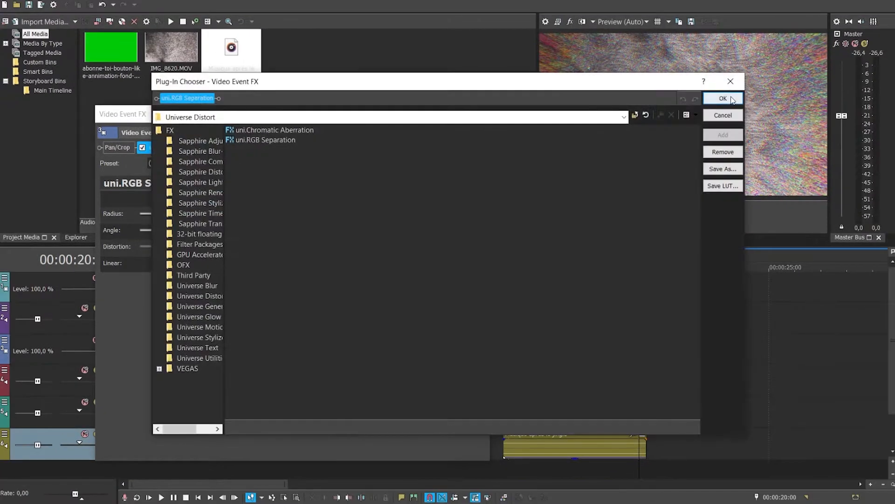
click(730, 83)
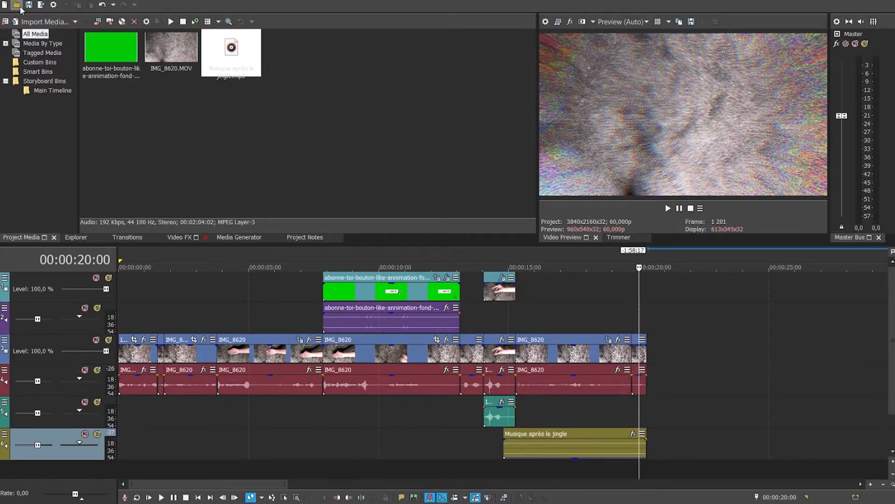
Find uni.Glitch Transition among the transitions and apply its default preset to the short final IMG_8620 clip.
click(128, 237)
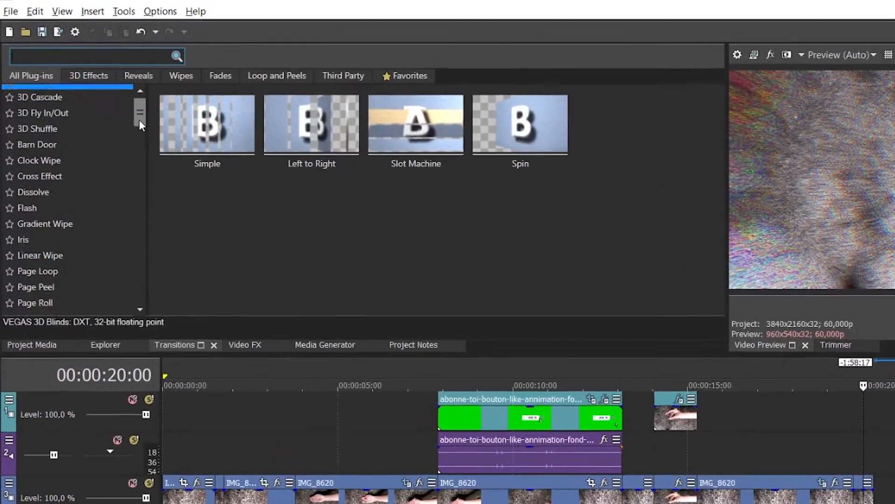
scroll(93, 159, down, 10)
scroll(144, 277, down, 8)
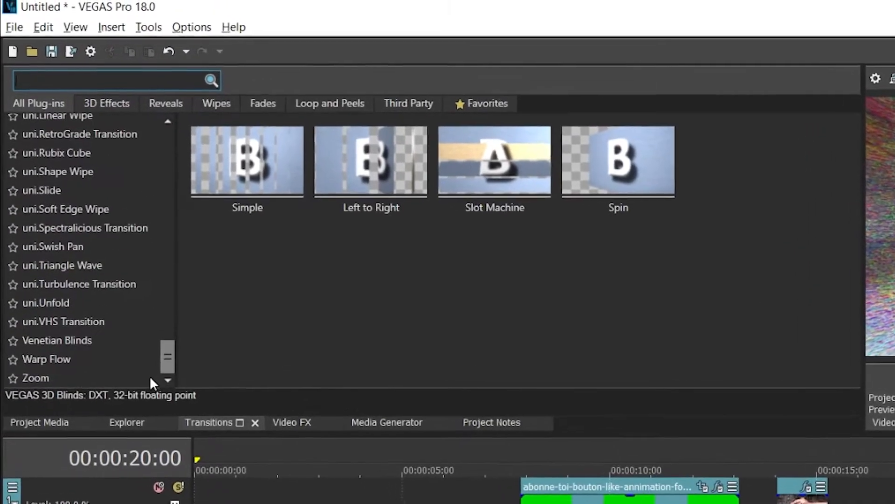
click(82, 273)
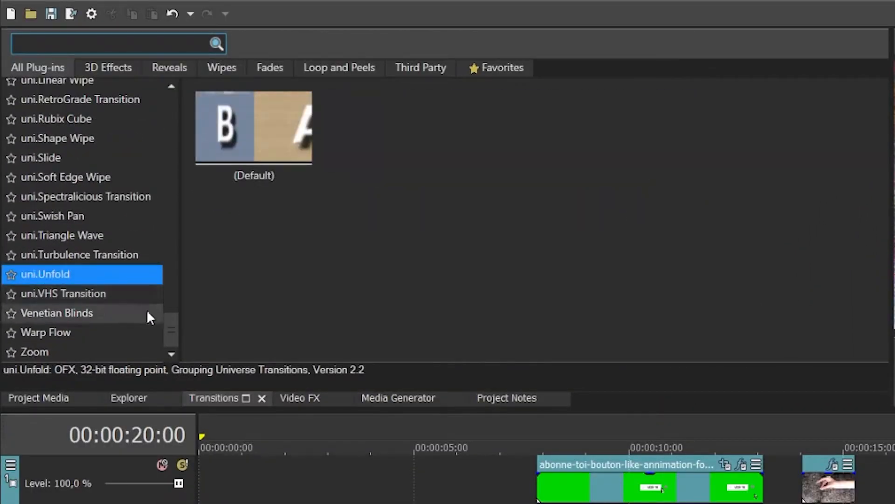
drag(166, 322, 170, 297)
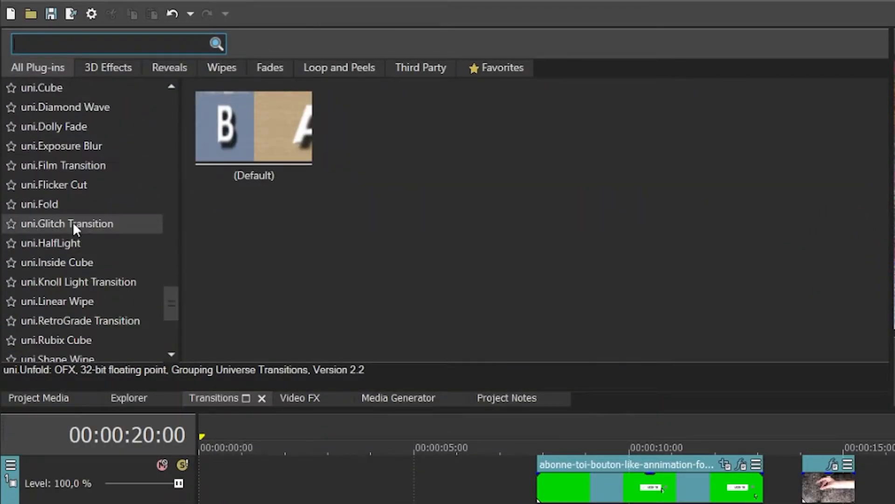
click(70, 223)
click(238, 145)
drag(238, 145, 894, 503)
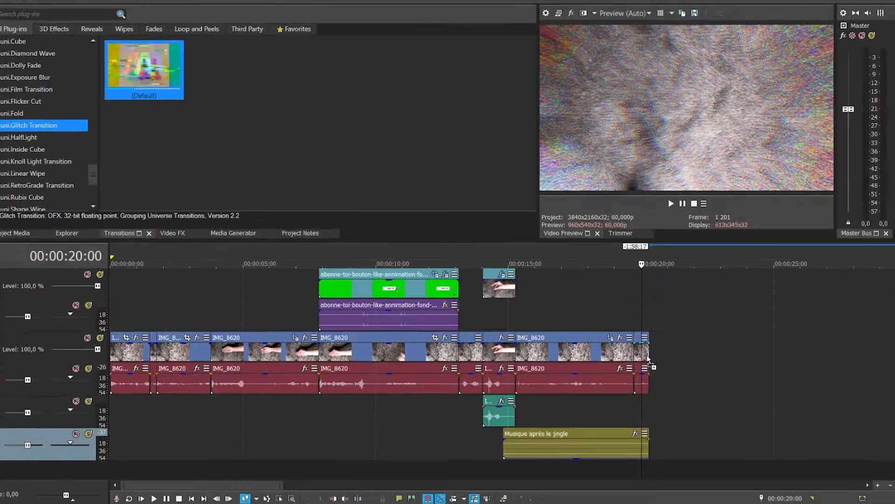
drag(783, 230, 788, 261)
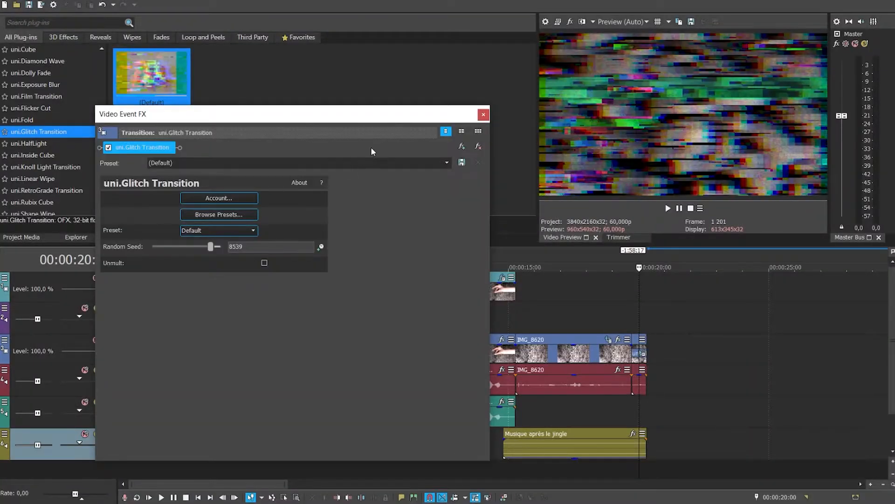
click(484, 115)
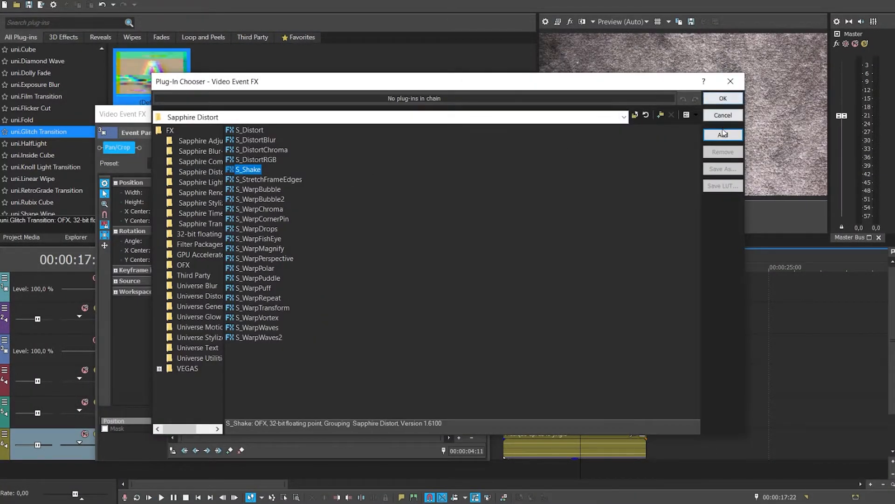
Add the S_Shake effect from Sapphire Distort to the longer final IMG_8620 clip and set its amplitude to 0,30.
click(723, 134)
click(723, 98)
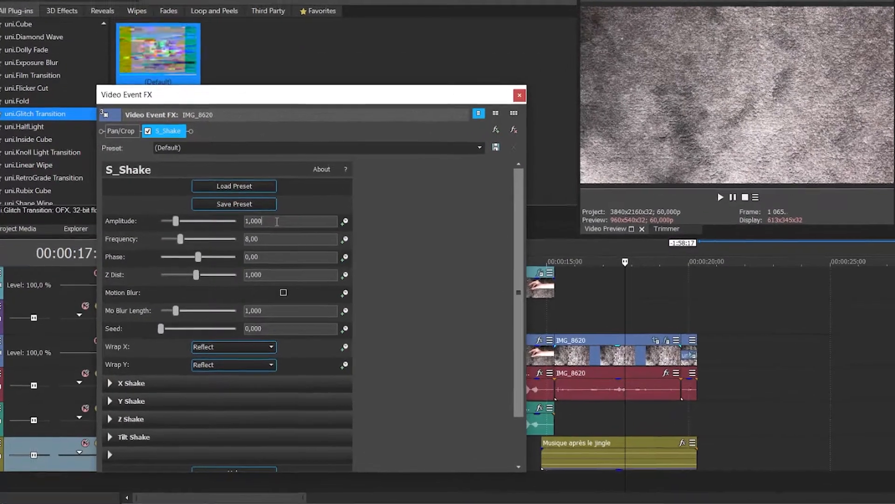
click(260, 230)
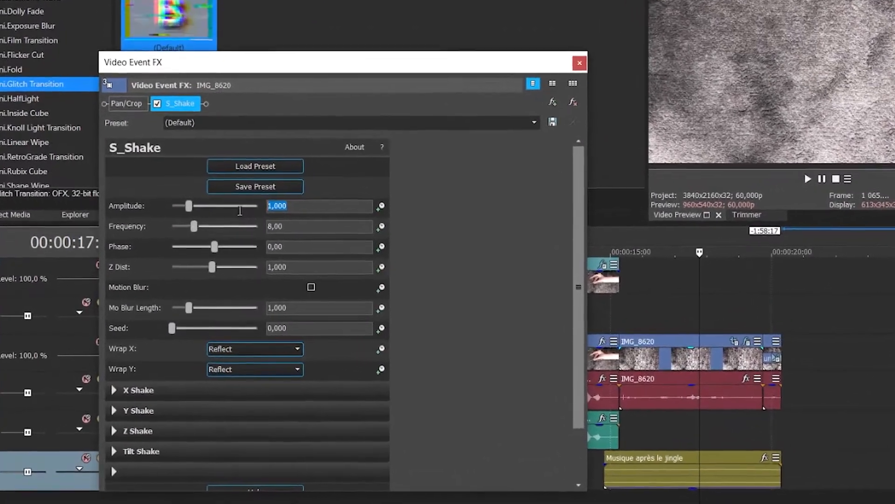
text(0,)
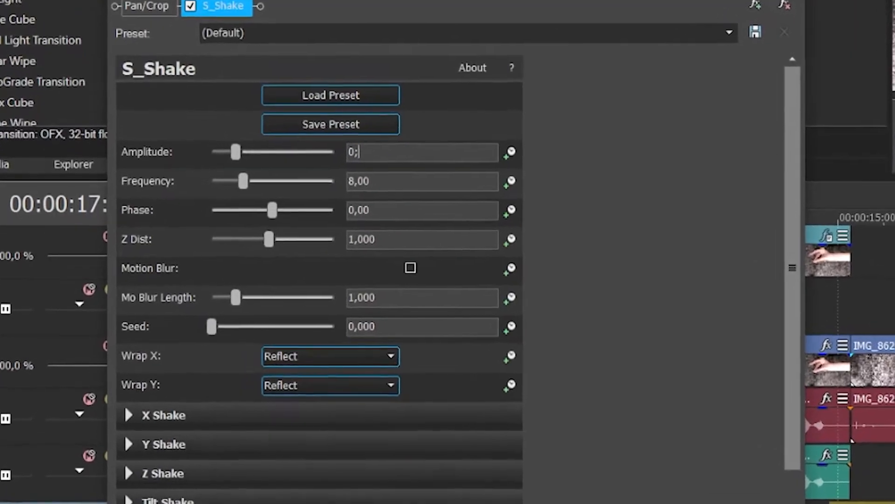
text(;30)
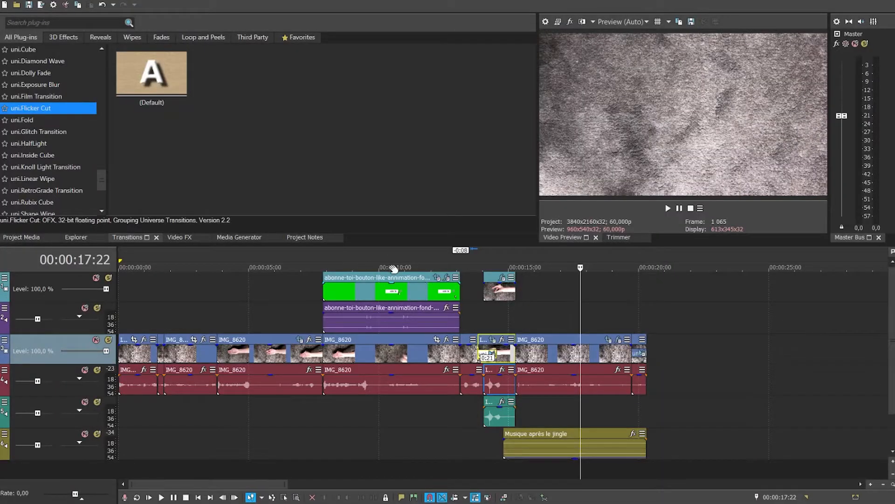
Select the whole edited timeline as the render region, from the project start to the end of the last clip at 00:00:20:09.
scroll(462, 271, down, 3)
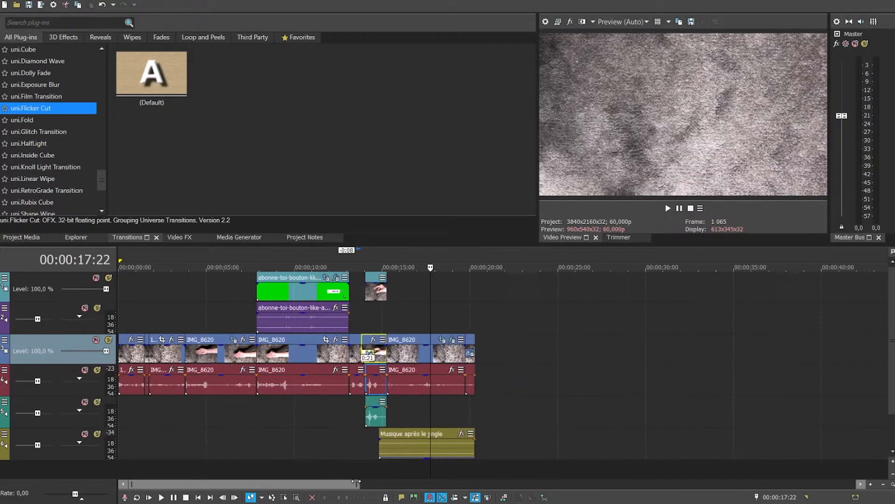
right_click(462, 270)
click(459, 269)
drag(464, 269, 119, 269)
Render the selection as "test vegas.mp4" in MAGIX AVC/AAC MP4 format with the Internet HD 1080p 29.97 fps template, and close the completed render dialog.
key(alt+f)
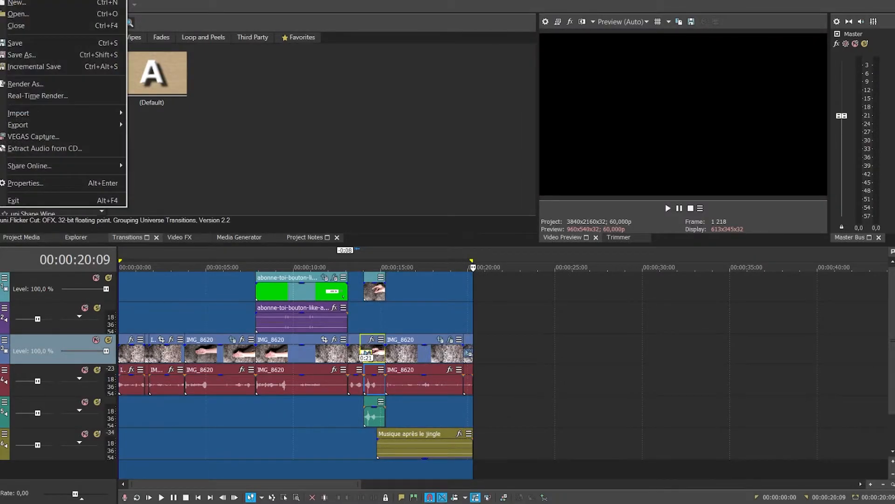
click(10, 83)
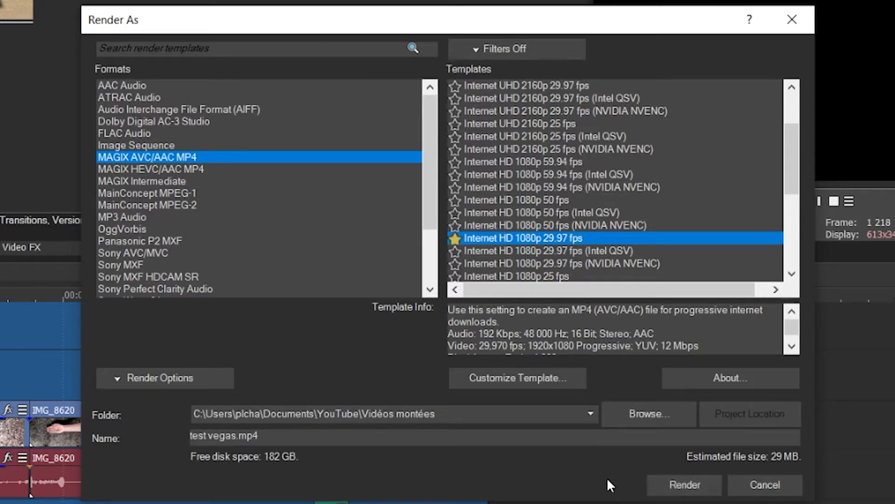
click(659, 479)
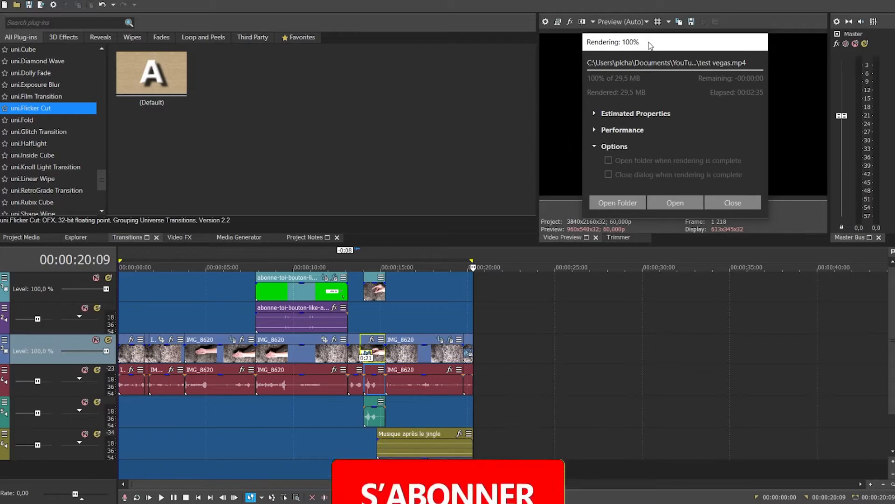
key(Escape)
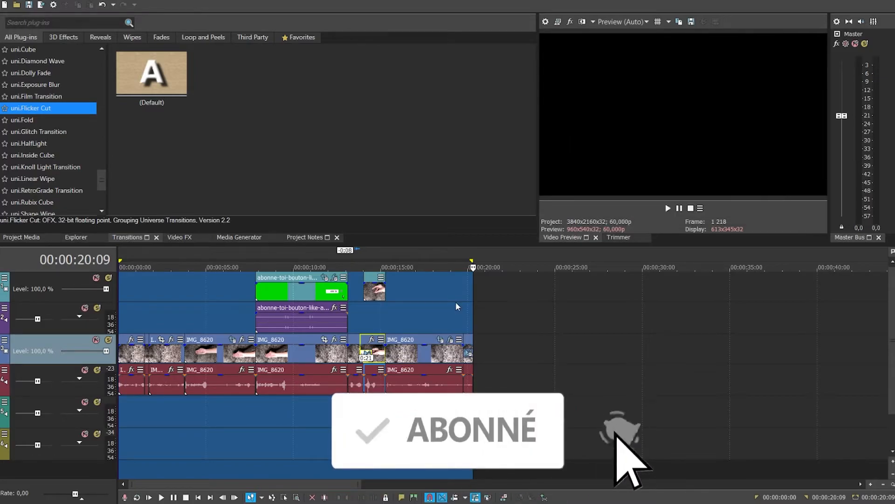